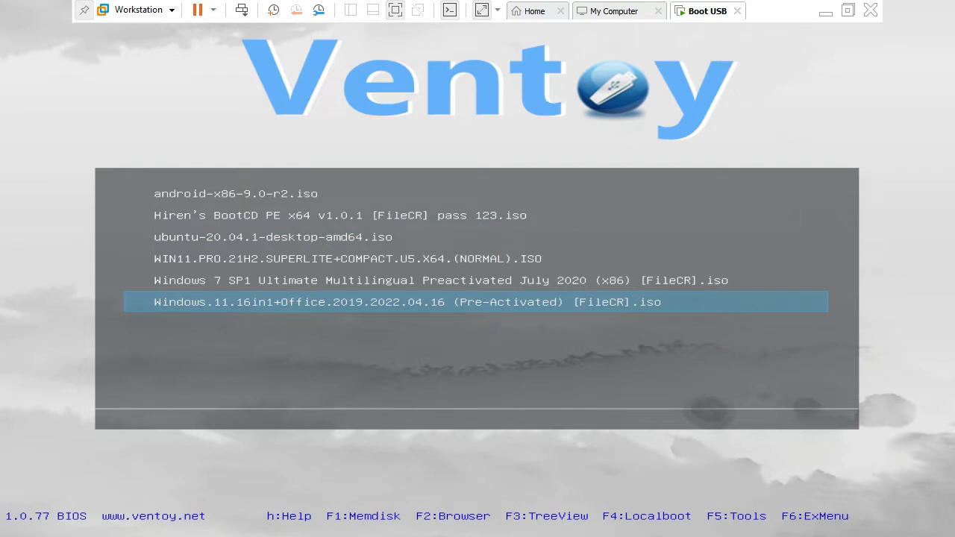
Step: Choose one of the listed ISO images in the Ventoy boot menu and boot it
{"action": "key", "text": "Up"}
{"action": "key", "text": "Up"}
{"action": "key", "text": "Up"}
{"action": "key", "text": "Up"}
{"action": "key", "text": "Down"}
{"action": "key", "text": "Return"}
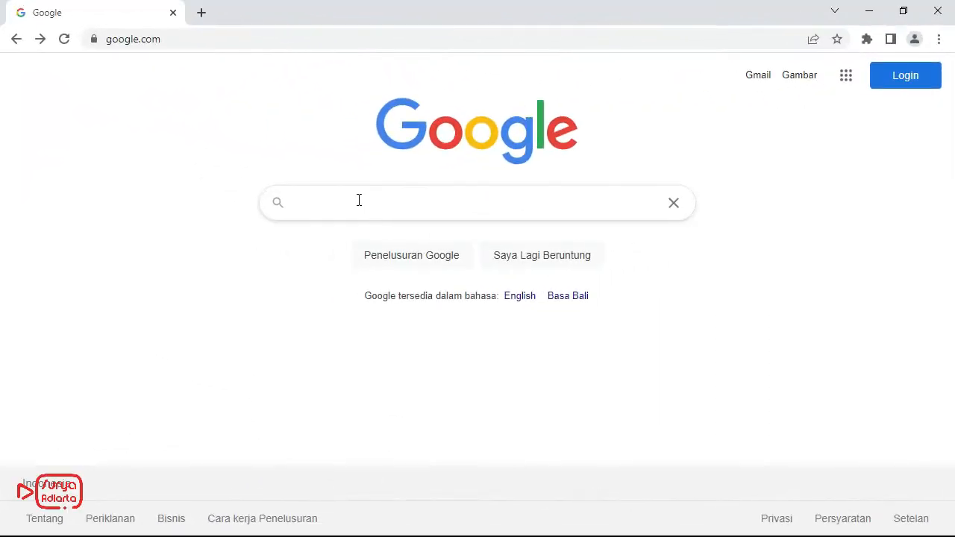
Step: Search Google for "ventoy" and open the Ventoy download page from the results
{"action": "left_click", "coordinate": [302, 215]}
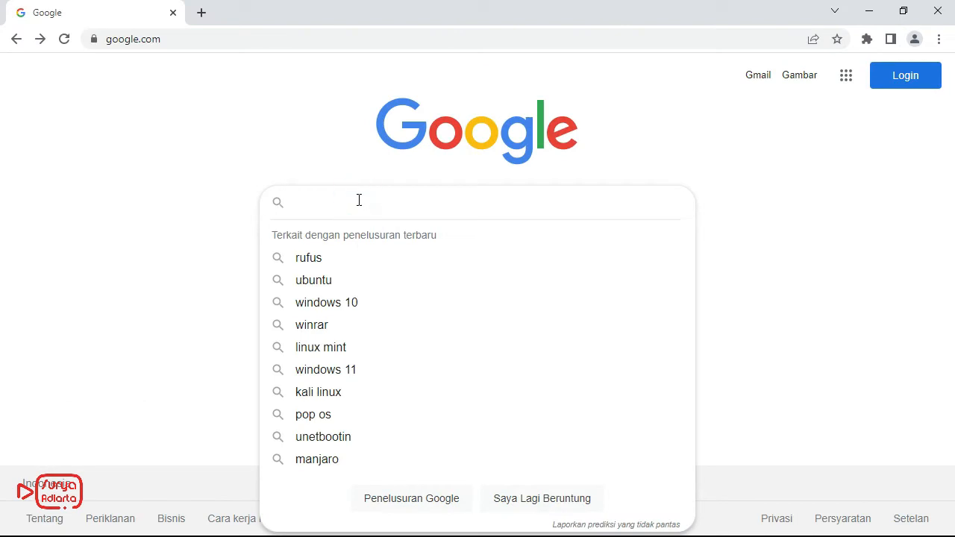
{"action": "type", "text": "ventoy"}
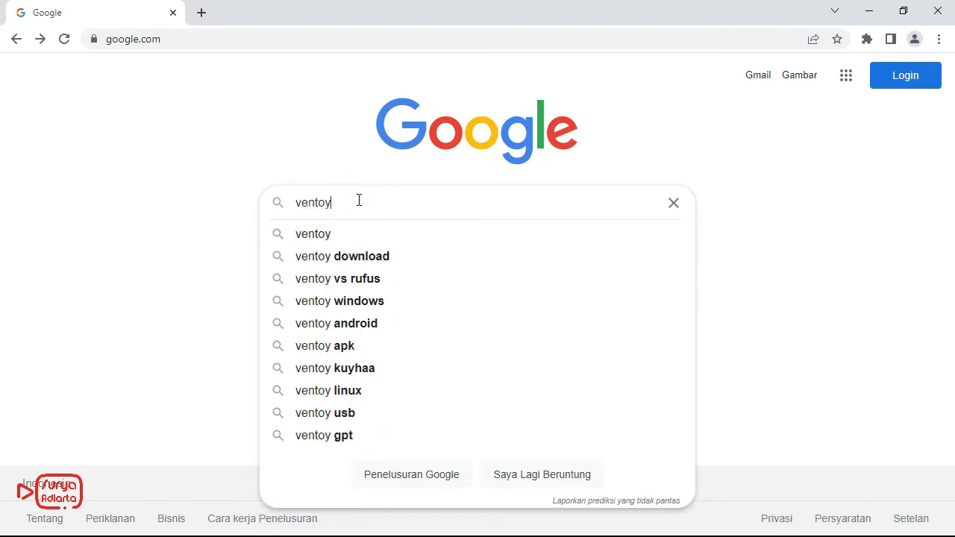
{"action": "key", "text": "Return"}
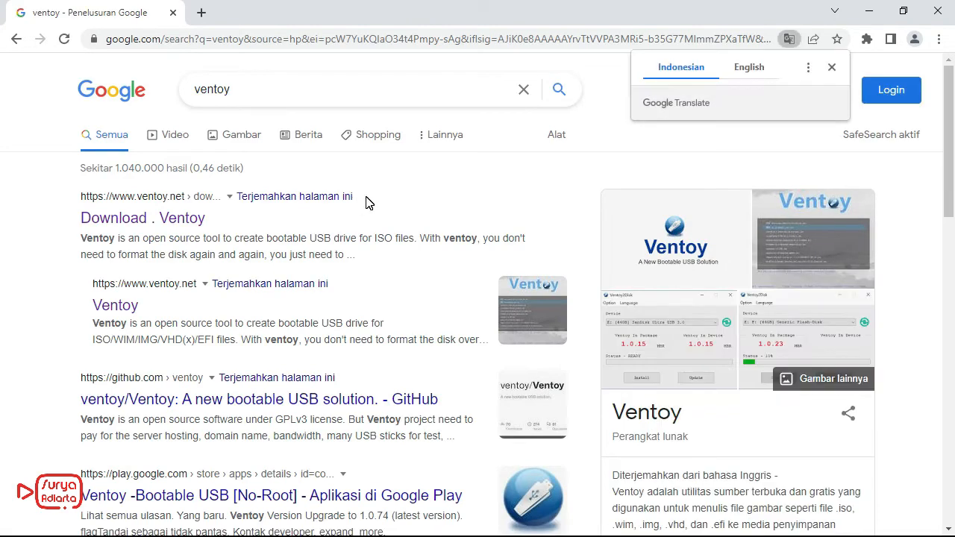
{"action": "left_click", "coordinate": [140, 221]}
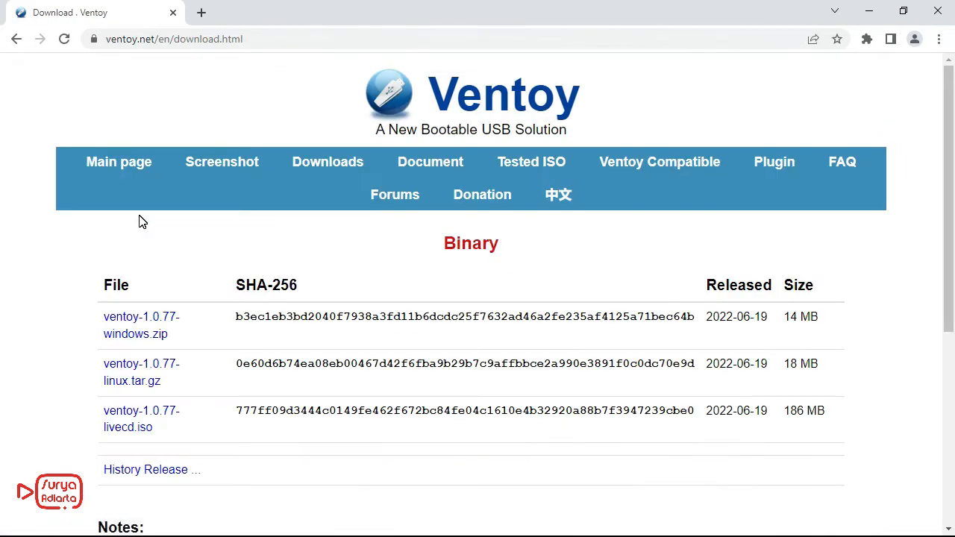
Step: Open the Ventoy site's main page and read the "What is Ventoy" introduction
{"action": "left_click", "coordinate": [113, 170]}
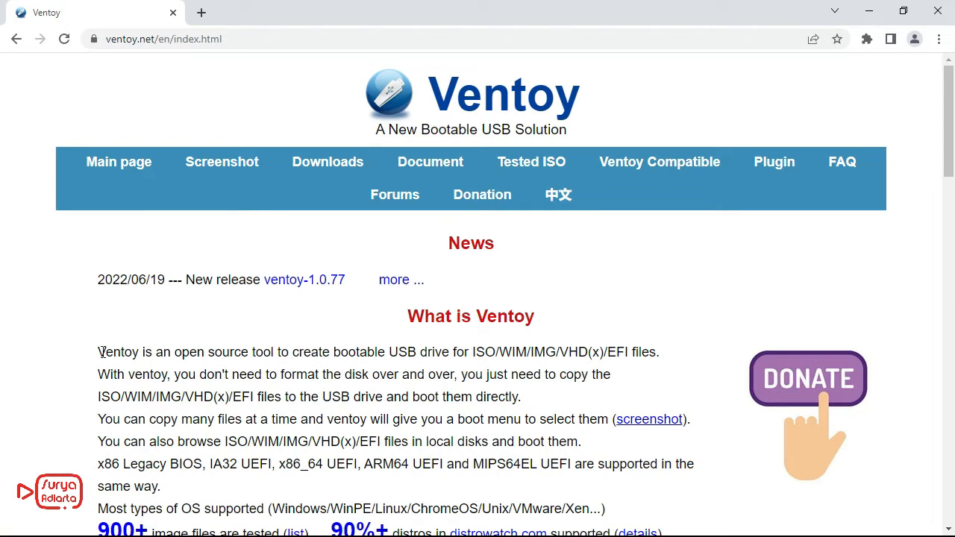
{"action": "left_click_drag", "start_coordinate": [99, 351], "coordinate": [278, 352]}
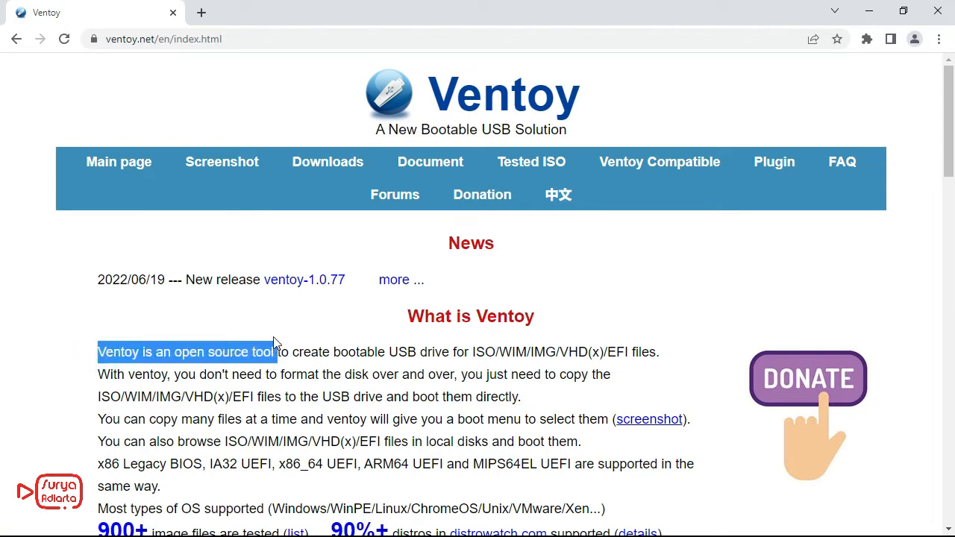
{"action": "scroll", "coordinate": [274, 339], "scroll_direction": "down", "scroll_amount": 4}
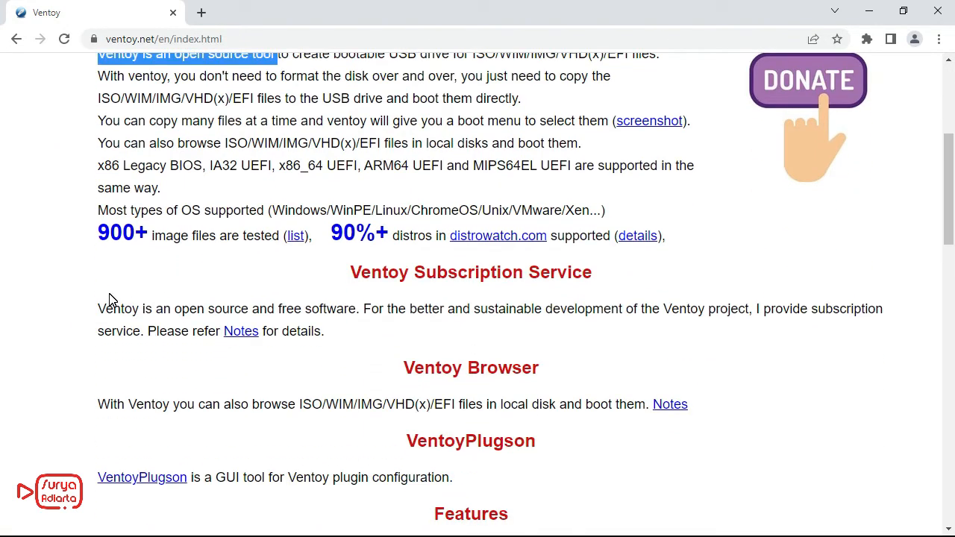
Step: Examine the Features list entries on supported OS types, Legacy BIOS and UEFI modes, and Secure Boot
{"action": "scroll", "coordinate": [109, 299], "scroll_direction": "down", "scroll_amount": 6}
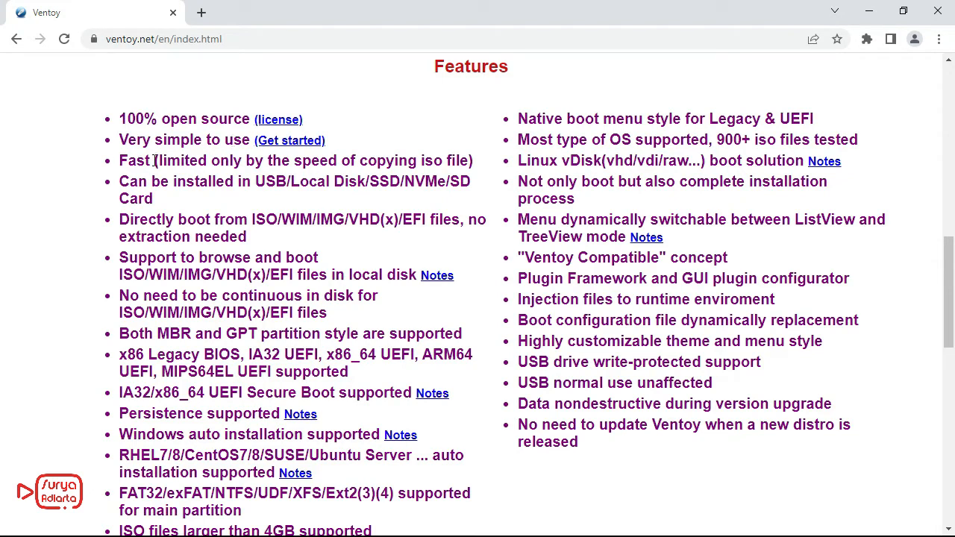
{"action": "left_click_drag", "start_coordinate": [520, 139], "coordinate": [885, 139]}
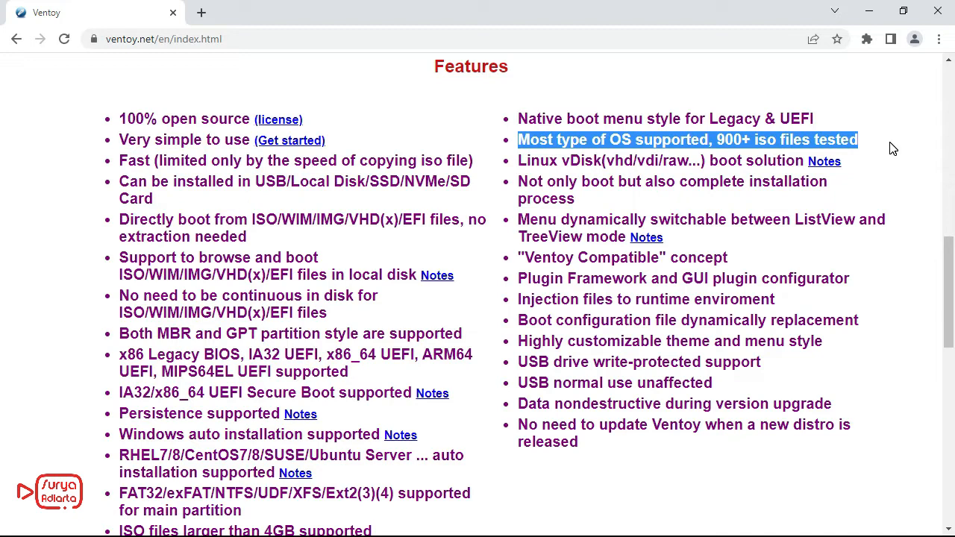
{"action": "left_click", "coordinate": [891, 147]}
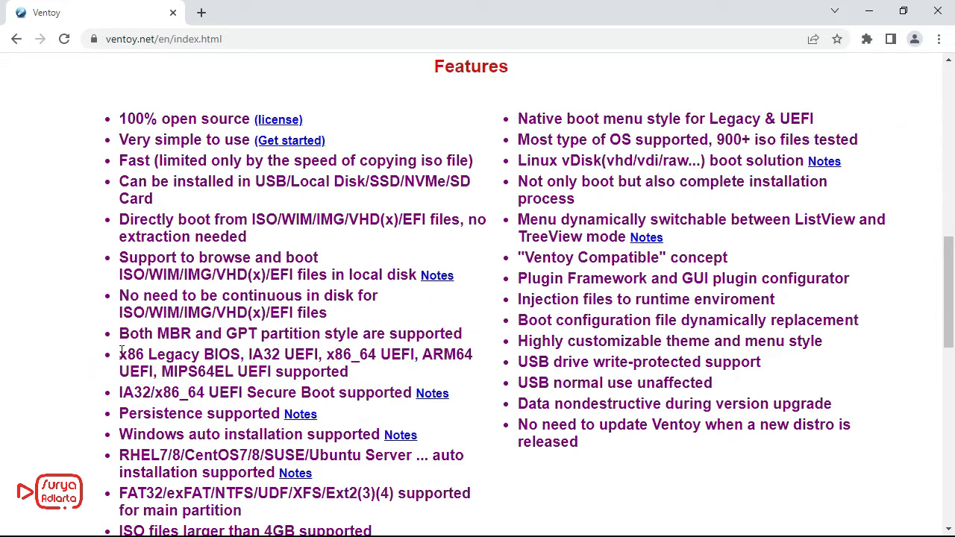
{"action": "left_click_drag", "start_coordinate": [121, 354], "coordinate": [387, 384]}
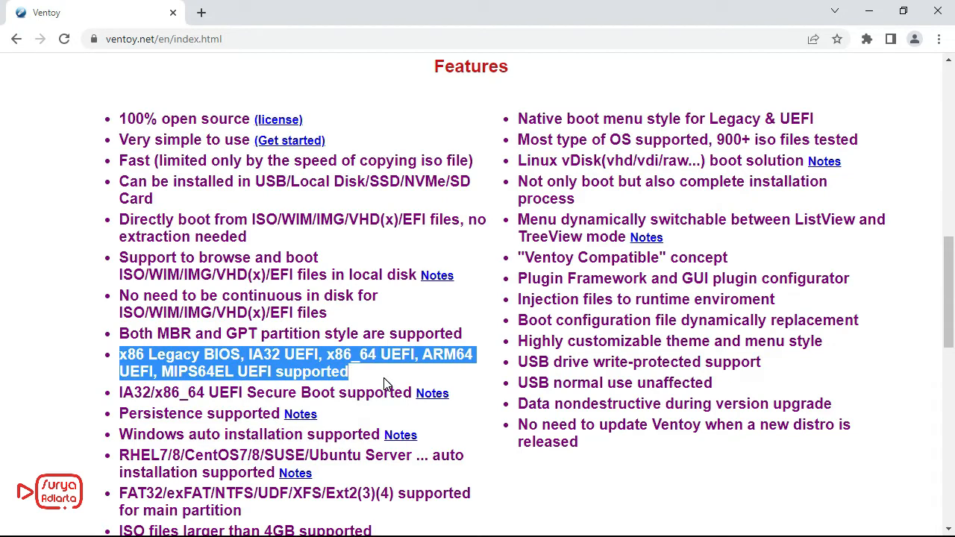
{"action": "left_click", "coordinate": [385, 377]}
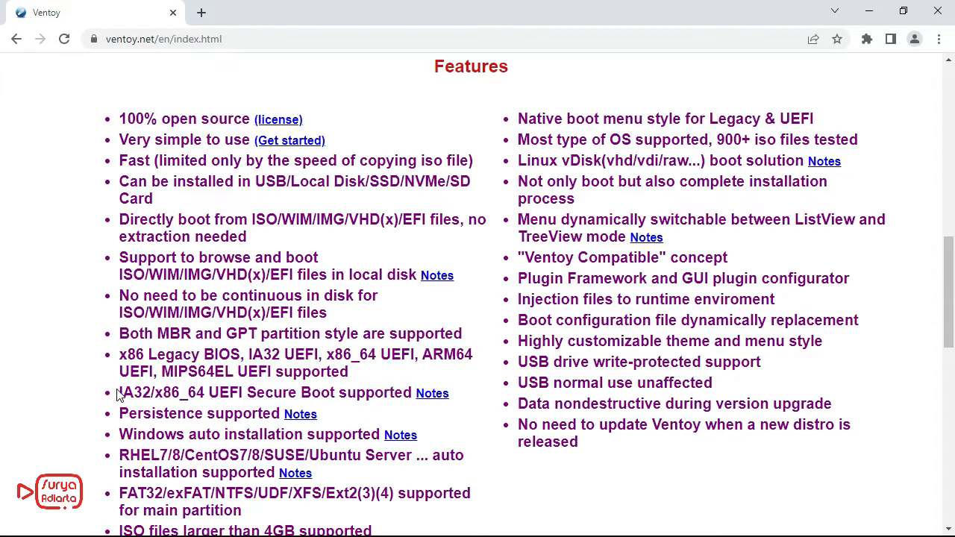
{"action": "left_click_drag", "start_coordinate": [119, 395], "coordinate": [413, 395]}
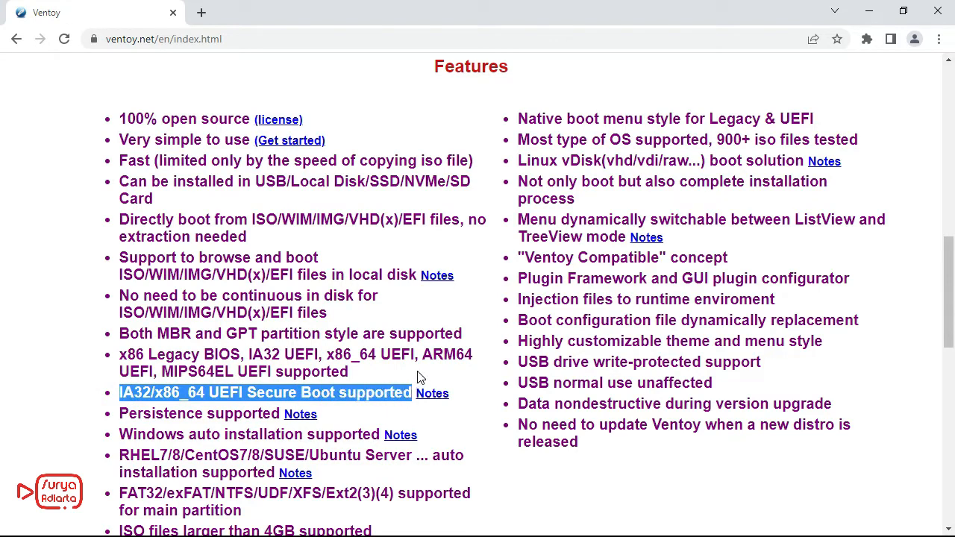
{"action": "left_click", "coordinate": [421, 376]}
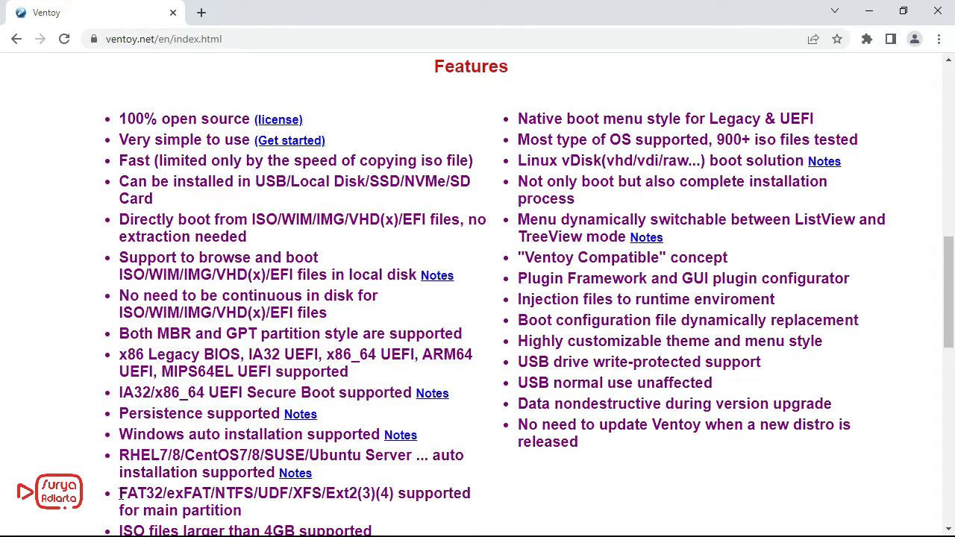
Step: Examine the Features list entries on main-partition file systems and ISO file size support
{"action": "left_click_drag", "start_coordinate": [120, 496], "coordinate": [270, 514]}
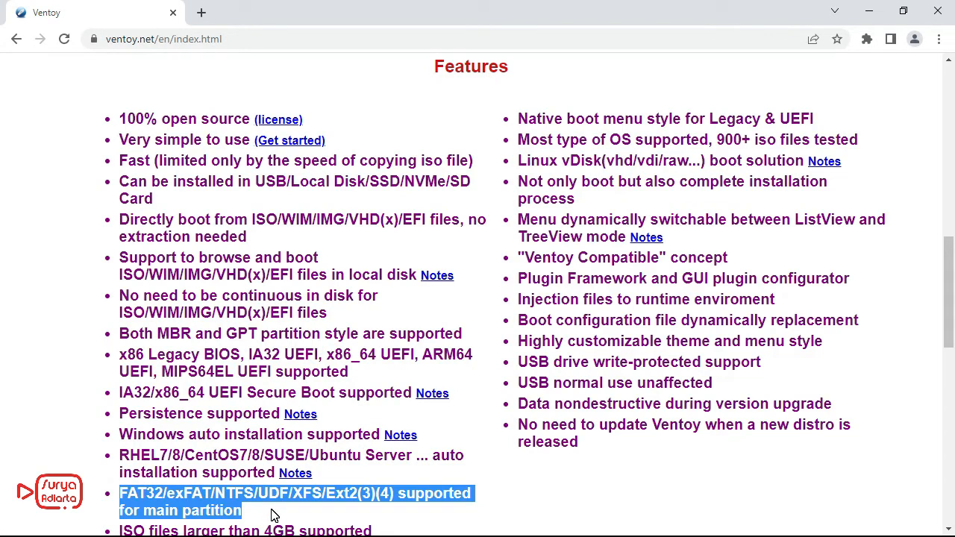
{"action": "left_click", "coordinate": [270, 511]}
{"action": "scroll", "coordinate": [271, 512], "scroll_direction": "down", "scroll_amount": 2}
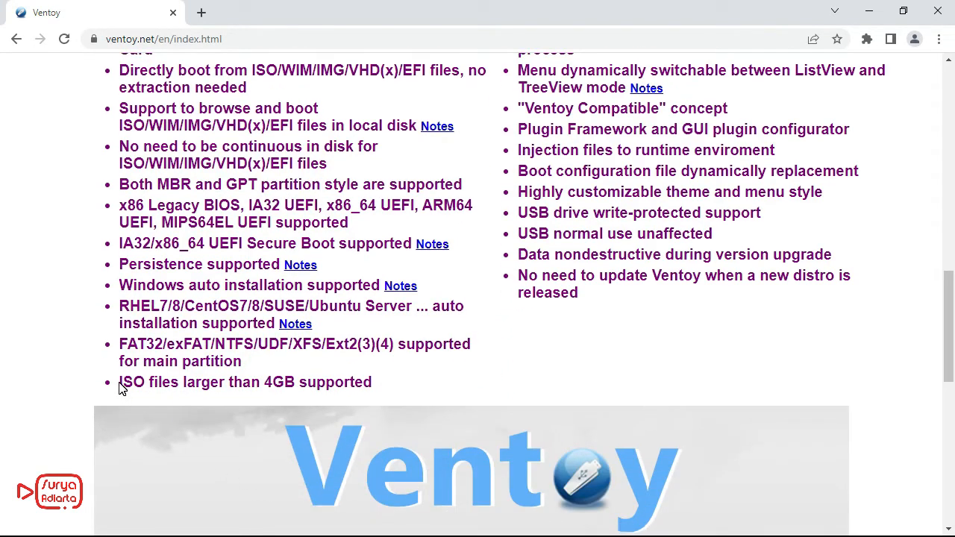
{"action": "left_click_drag", "start_coordinate": [120, 383], "coordinate": [430, 386]}
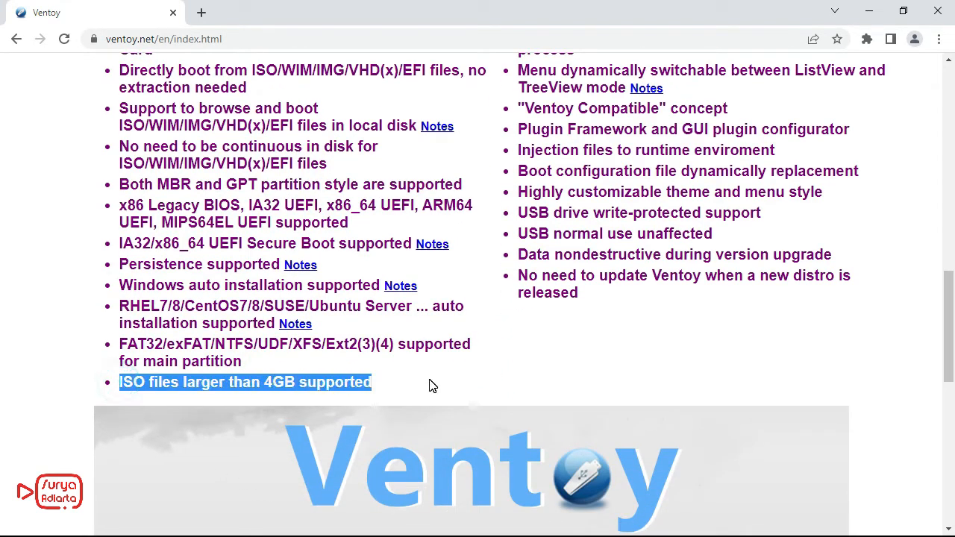
{"action": "left_click", "coordinate": [430, 385]}
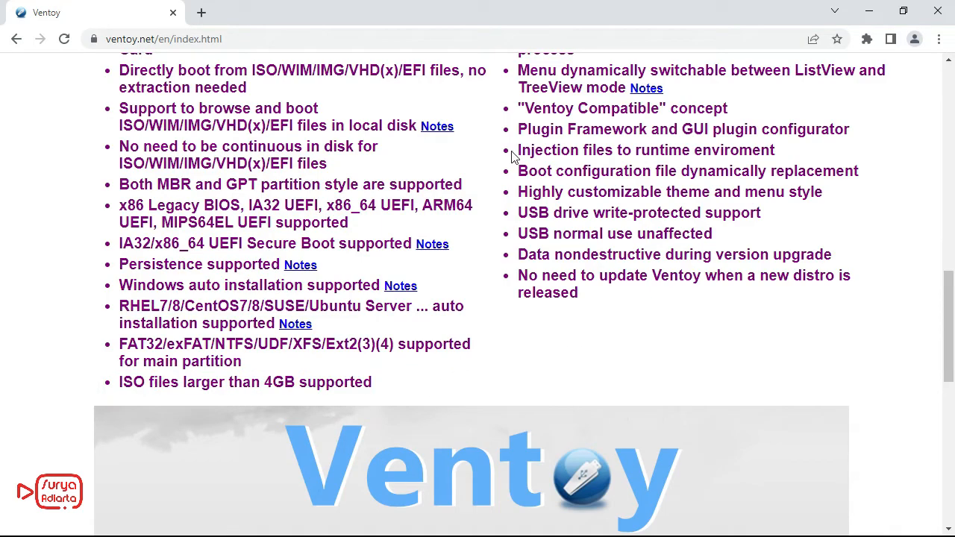
{"action": "scroll", "coordinate": [596, 367], "scroll_direction": "up", "scroll_amount": 10}
{"action": "scroll", "coordinate": [597, 368], "scroll_direction": "up", "scroll_amount": 1}
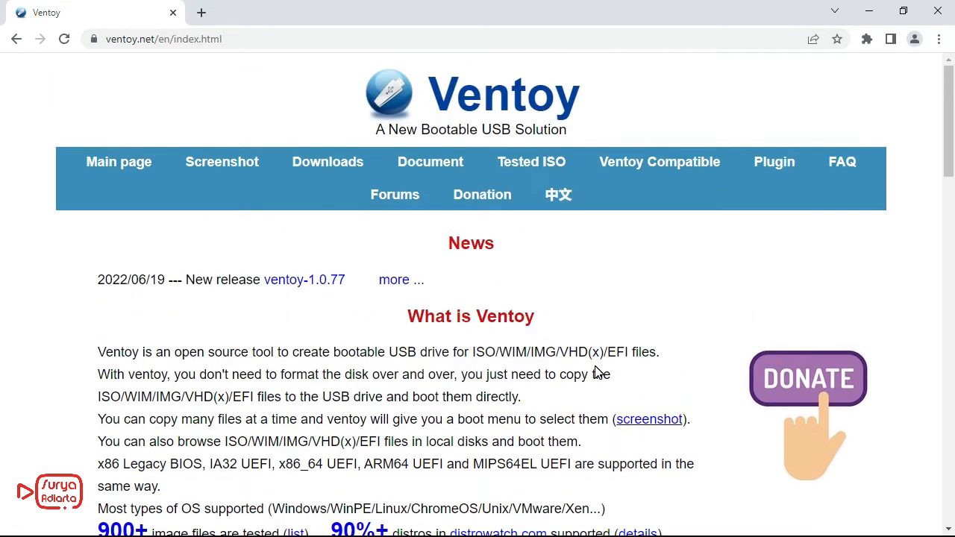
Step: Open the Tested ISO page and review the Windows, Linux and other entries under Tested OS Series
{"action": "left_click", "coordinate": [530, 165]}
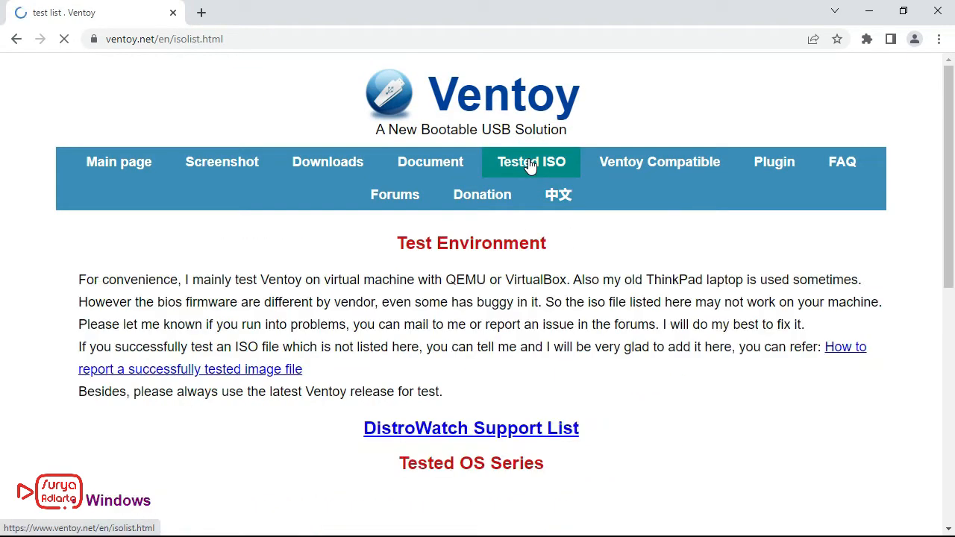
{"action": "scroll", "coordinate": [623, 234], "scroll_direction": "down", "scroll_amount": 3}
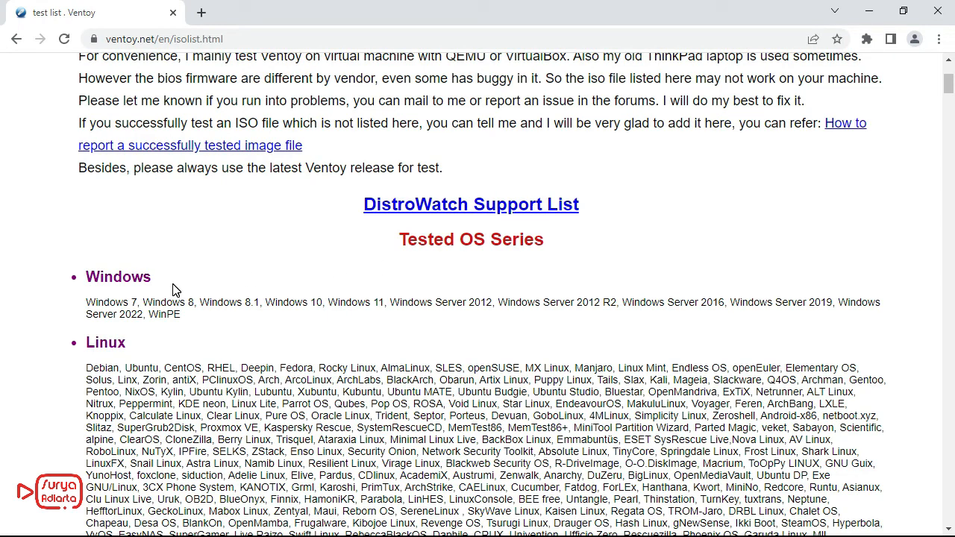
{"action": "left_click_drag", "start_coordinate": [87, 303], "coordinate": [192, 327]}
{"action": "left_click", "coordinate": [199, 316]}
{"action": "scroll", "coordinate": [189, 312], "scroll_direction": "down", "scroll_amount": 2}
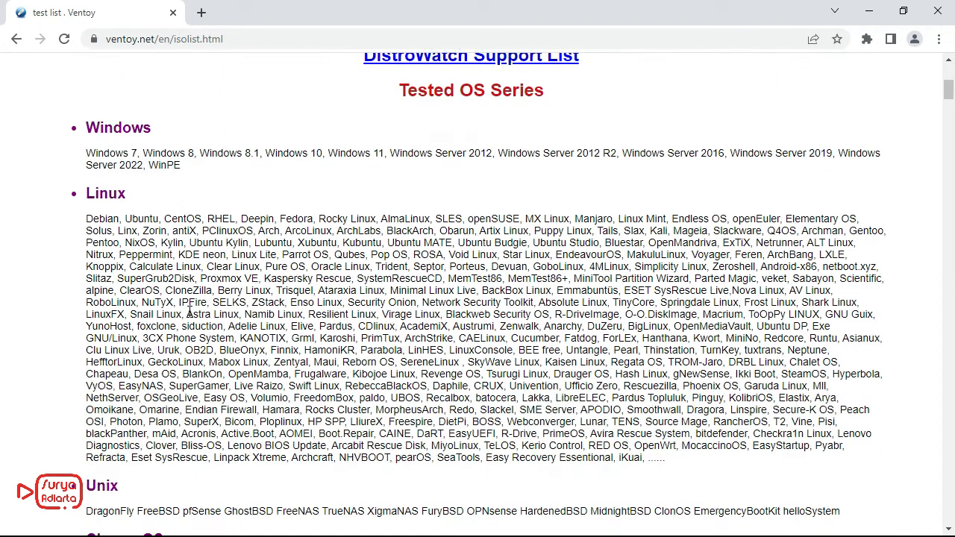
{"action": "left_click_drag", "start_coordinate": [88, 192], "coordinate": [694, 467]}
{"action": "scroll", "coordinate": [693, 463], "scroll_direction": "down", "scroll_amount": 3}
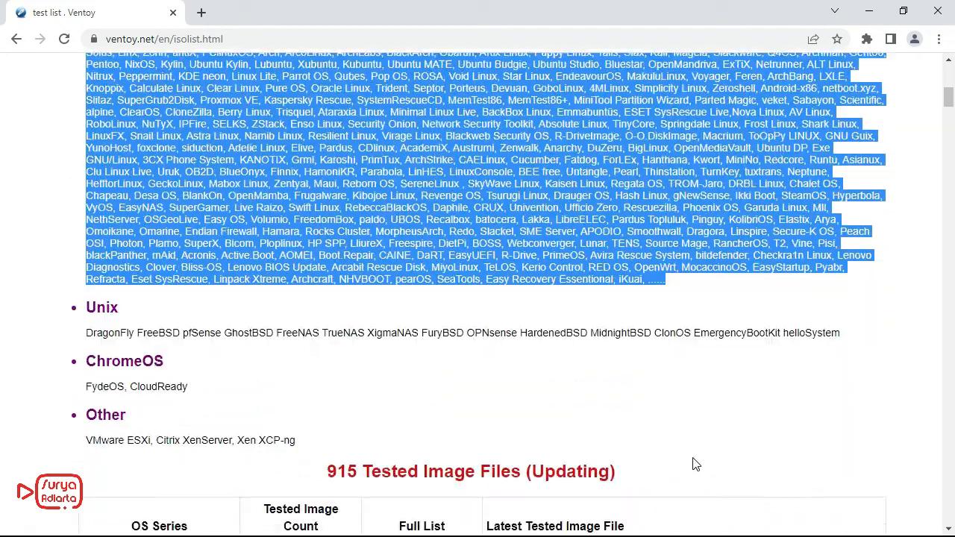
{"action": "left_click", "coordinate": [310, 326]}
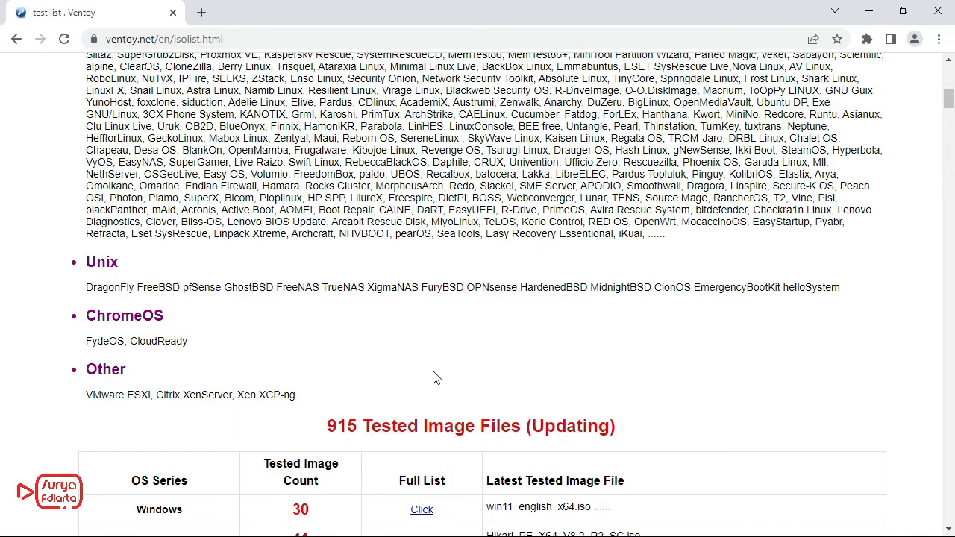
Step: Look through the table of tested image files for each OS series
{"action": "scroll", "coordinate": [679, 373], "scroll_direction": "down", "scroll_amount": 2}
{"action": "scroll", "coordinate": [731, 355], "scroll_direction": "down", "scroll_amount": 1}
{"action": "scroll", "coordinate": [731, 355], "scroll_direction": "down", "scroll_amount": 20}
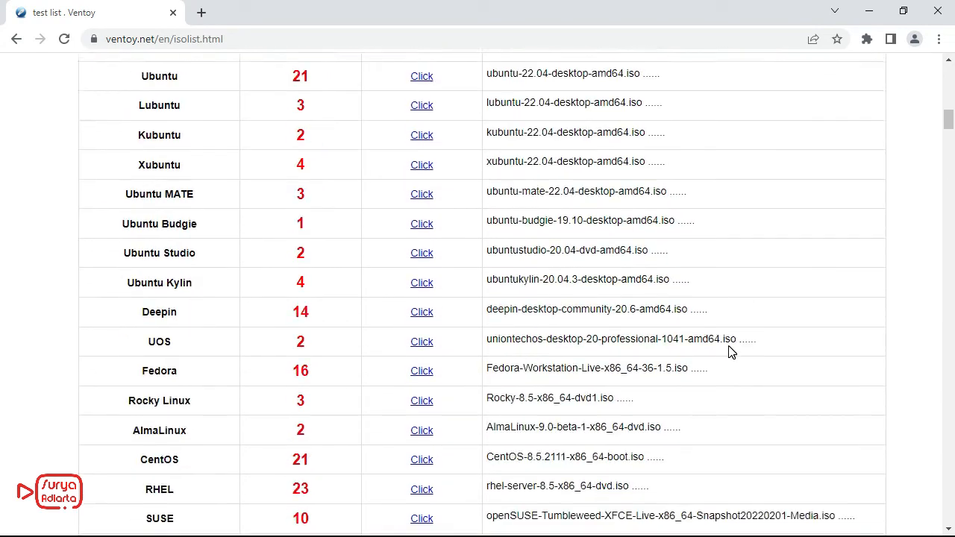
{"action": "scroll", "coordinate": [739, 343], "scroll_direction": "down", "scroll_amount": 20}
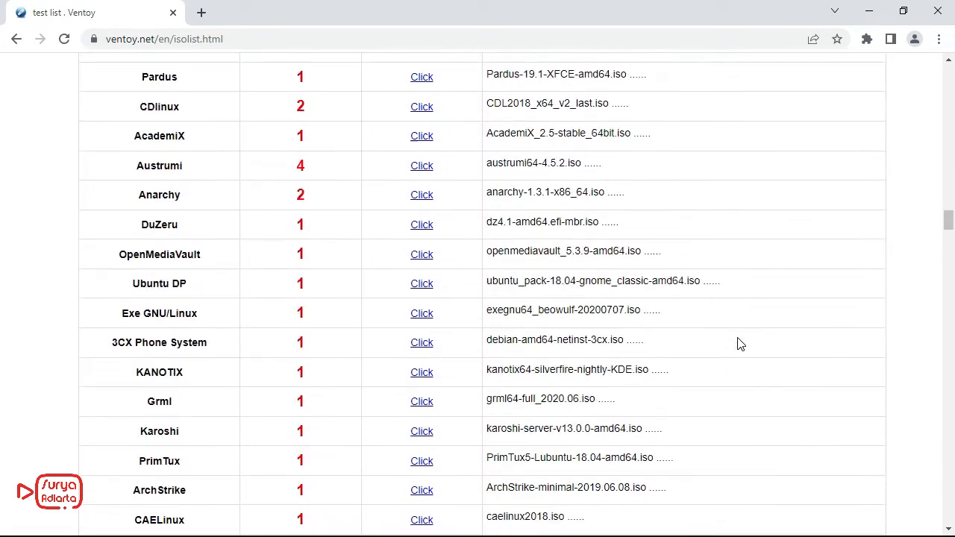
{"action": "scroll", "coordinate": [739, 343], "scroll_direction": "down", "scroll_amount": 20}
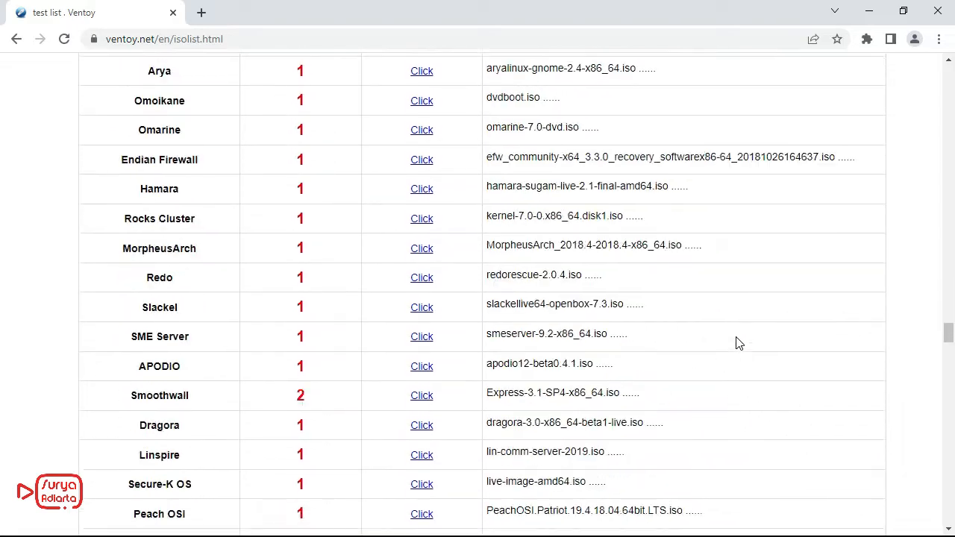
{"action": "scroll", "coordinate": [739, 343], "scroll_direction": "down", "scroll_amount": 20}
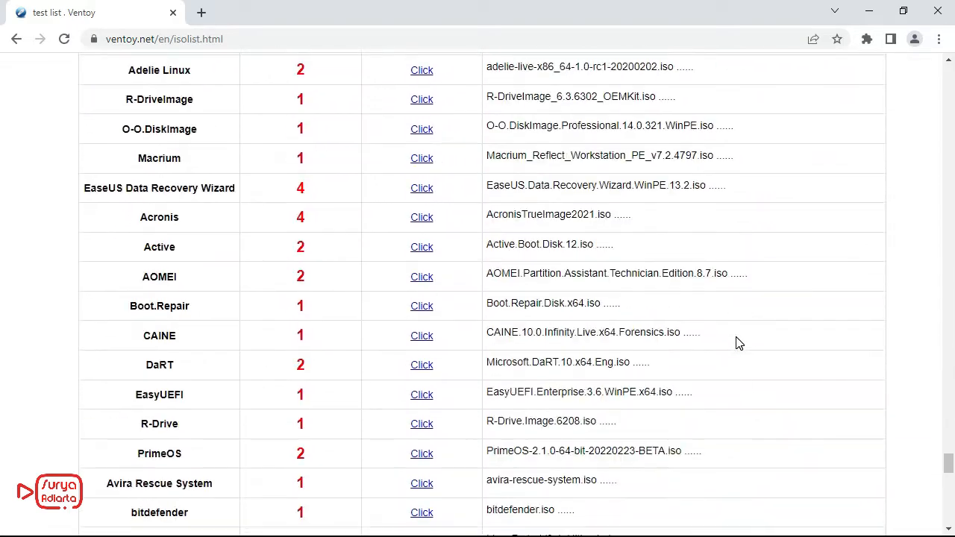
Step: Open the Ventoy Downloads page and follow the ventoy-1.0.77-windows.zip link to the GitHub releases
{"action": "key", "text": "Home"}
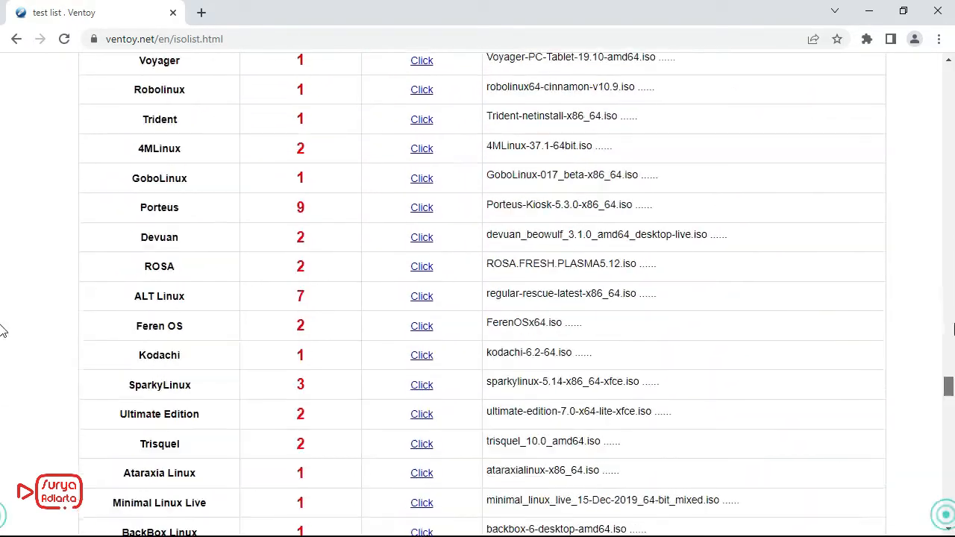
{"action": "left_click", "coordinate": [340, 164]}
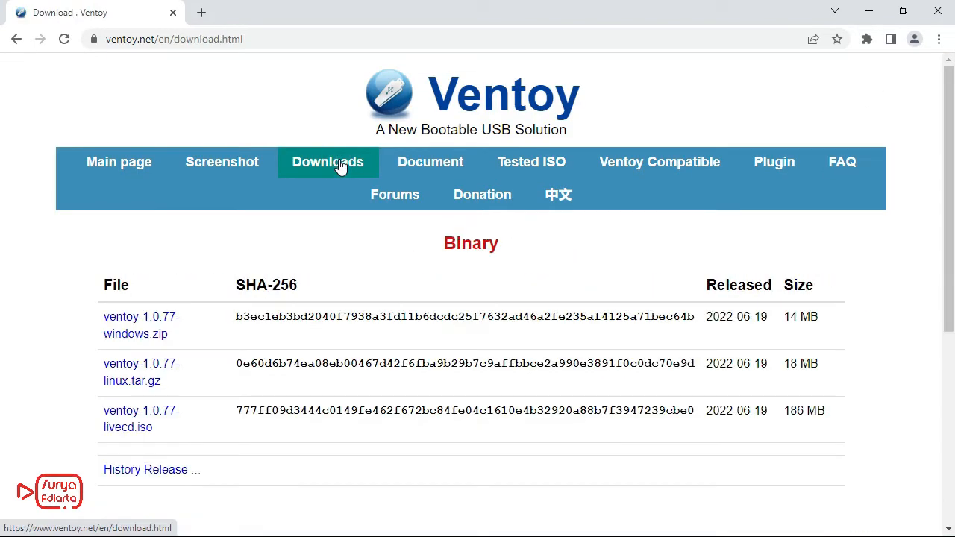
{"action": "left_click", "coordinate": [138, 336]}
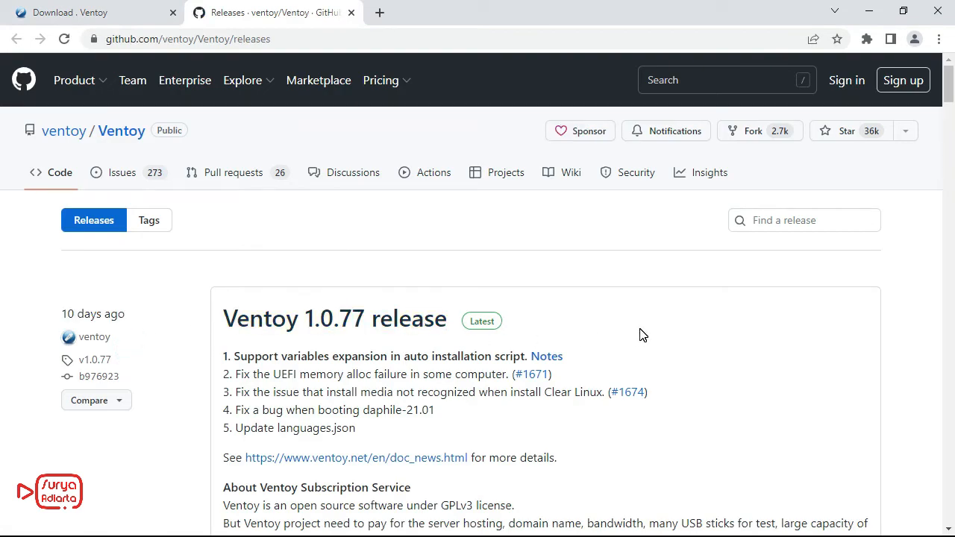
Step: Download ventoy-1.0.77-windows.zip from the assets of the Ventoy 1.0.77 release
{"action": "scroll", "coordinate": [640, 334], "scroll_direction": "down", "scroll_amount": 4}
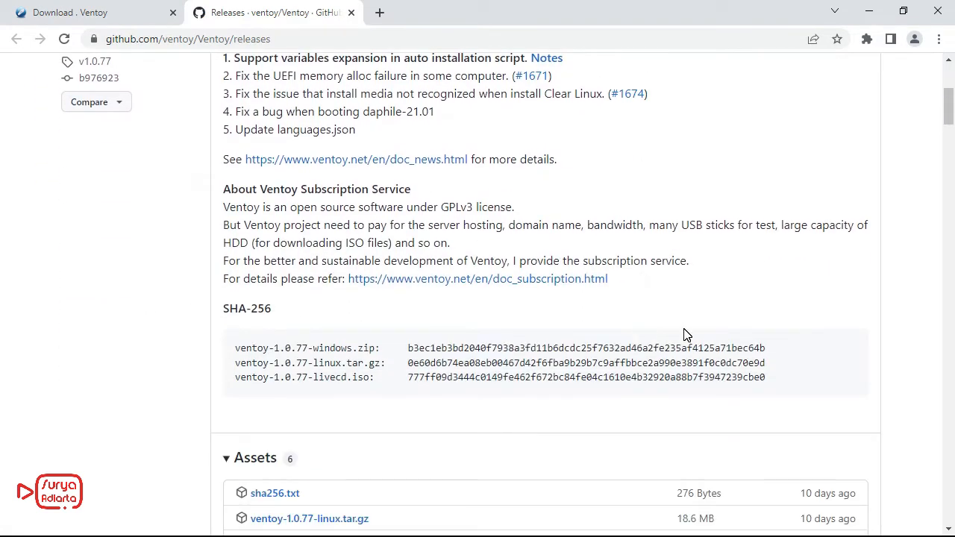
{"action": "scroll", "coordinate": [682, 335], "scroll_direction": "down", "scroll_amount": 3}
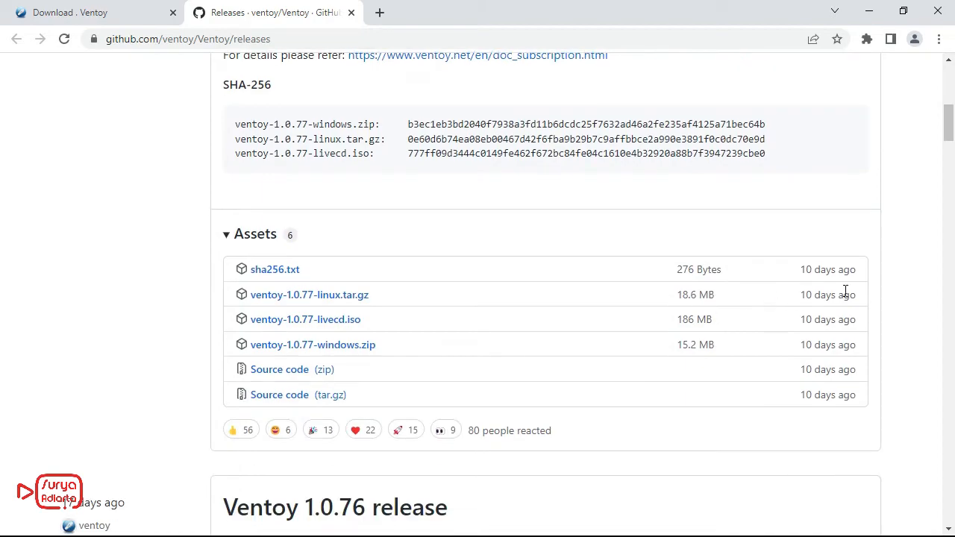
{"action": "scroll", "coordinate": [848, 291], "scroll_direction": "up", "scroll_amount": 4}
{"action": "scroll", "coordinate": [846, 292], "scroll_direction": "down", "scroll_amount": 6}
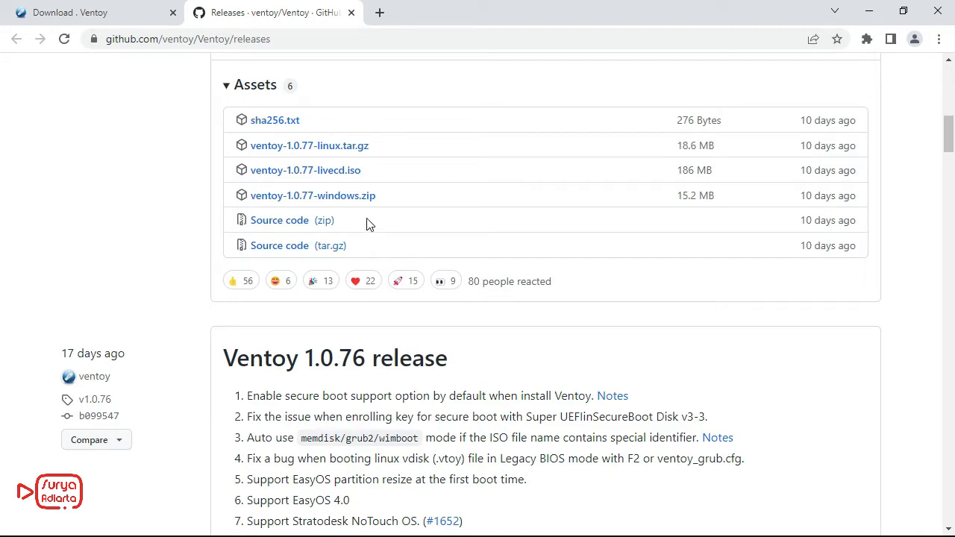
{"action": "left_click", "coordinate": [330, 200]}
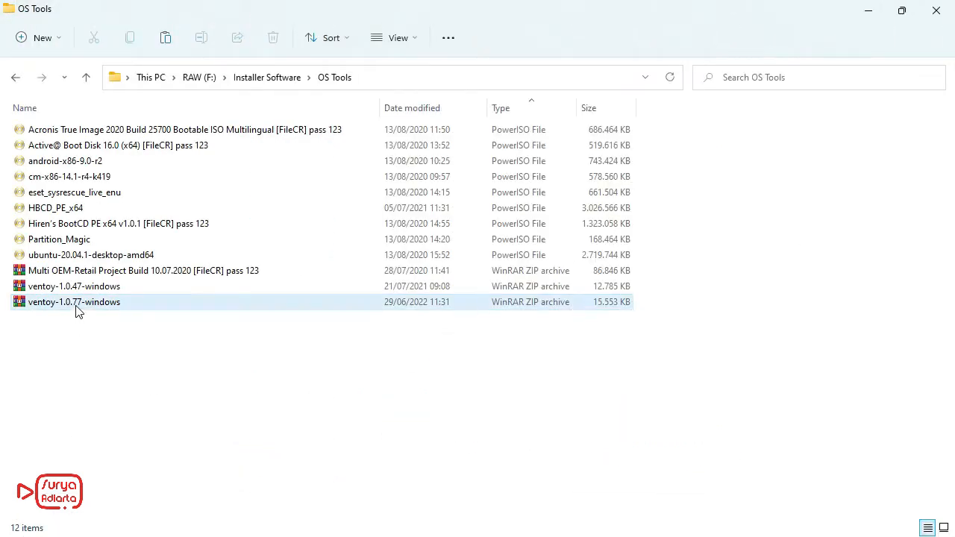
Step: Extract the ventoy-1.0.77-windows archive directly into the OS Tools folder with WinRAR
{"action": "left_click", "coordinate": [76, 304]}
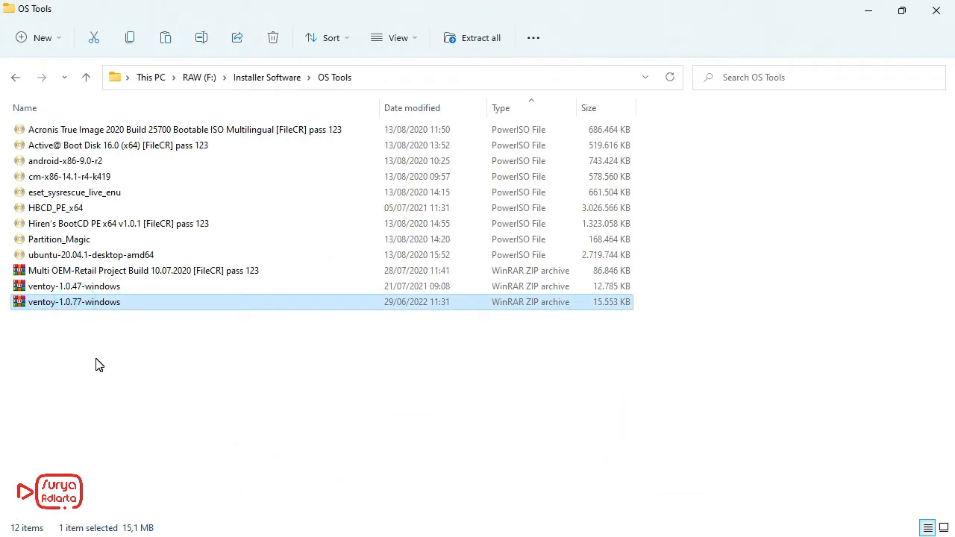
{"action": "right_click", "coordinate": [100, 307]}
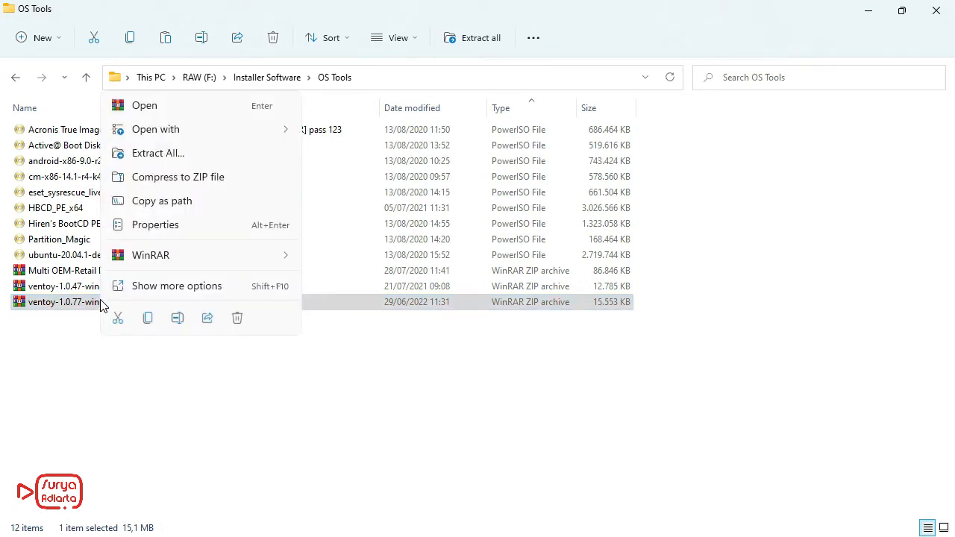
{"action": "mouse_move", "coordinate": [258, 263]}
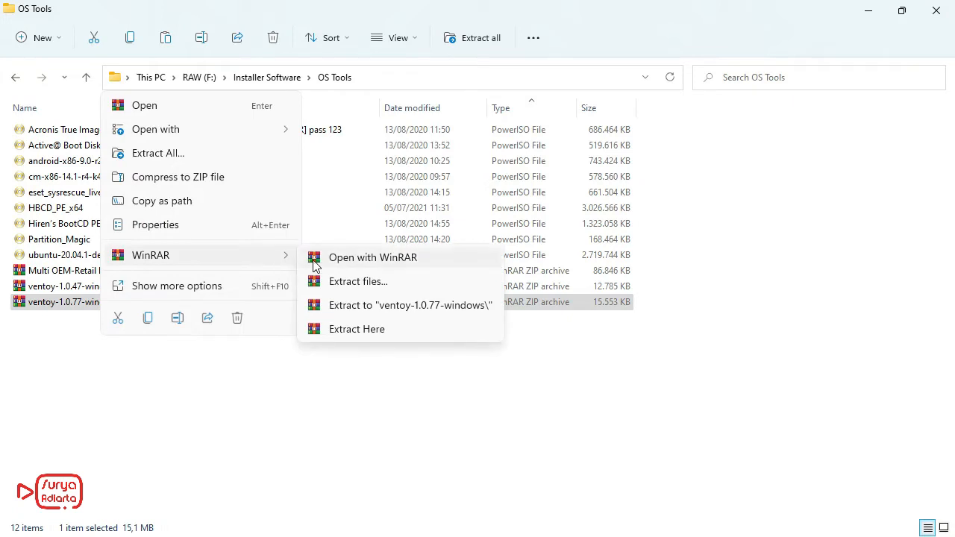
{"action": "left_click", "coordinate": [347, 329]}
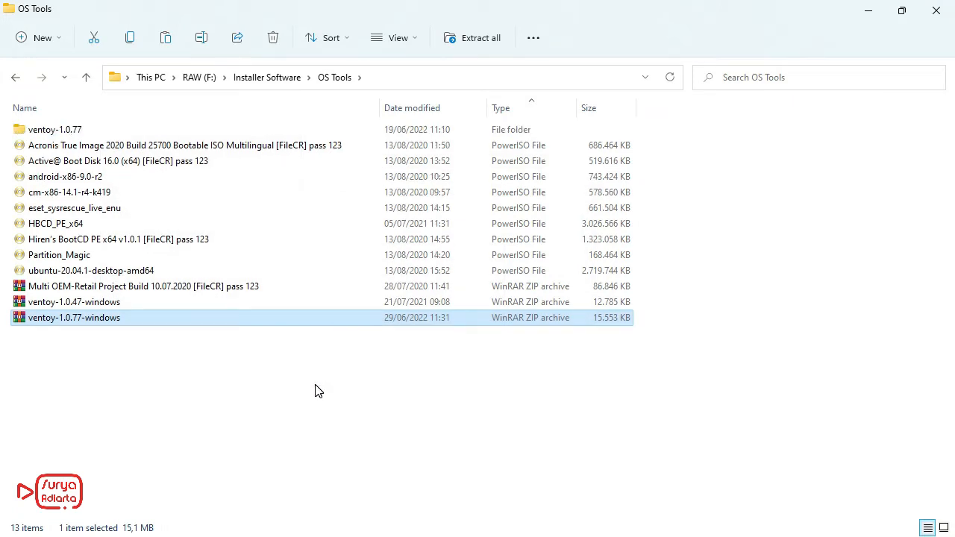
Step: Open the extracted ventoy-1.0.77 folder and launch the Ventoy2Disk application
{"action": "left_click", "coordinate": [70, 131]}
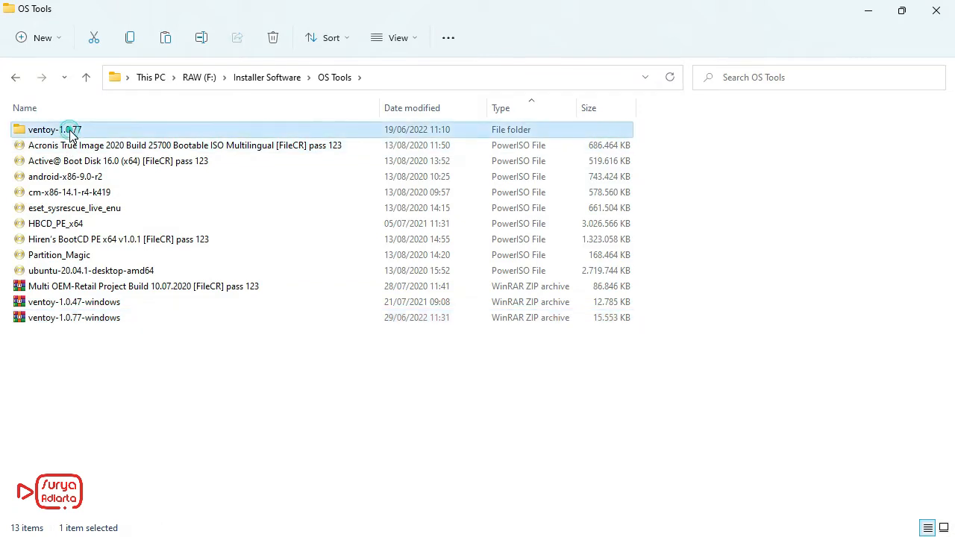
{"action": "double_click", "coordinate": [71, 132]}
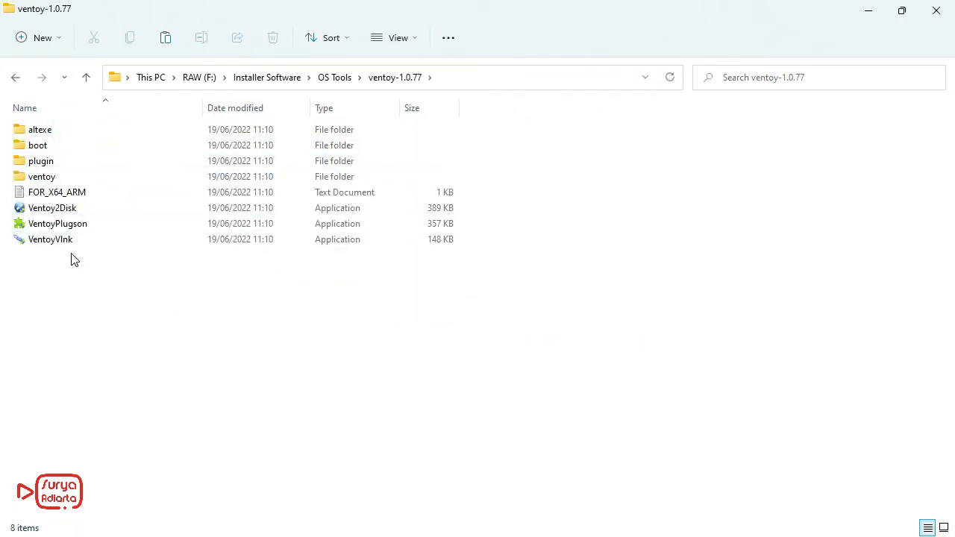
{"action": "double_click", "coordinate": [47, 212]}
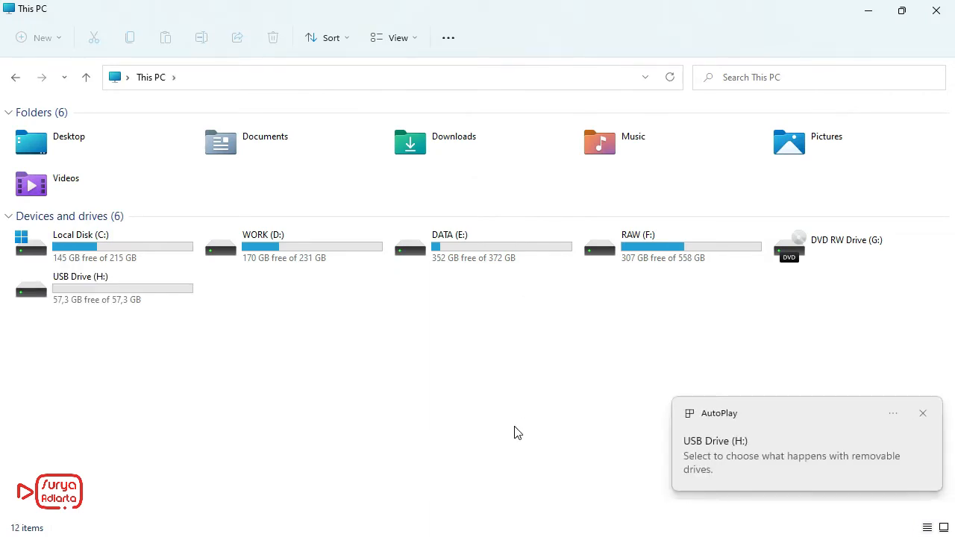
Step: Identify the USB drive H: in This PC, refresh Ventoy2Disk's device list and choose H: [64GB] USB SanDisk 3.2Gen1
{"action": "left_click", "coordinate": [97, 290]}
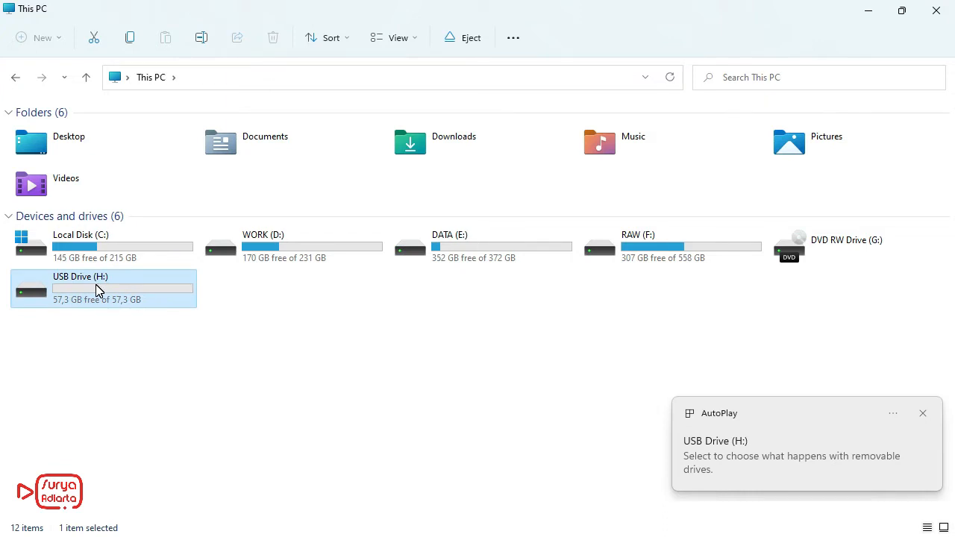
{"action": "left_click", "coordinate": [127, 340]}
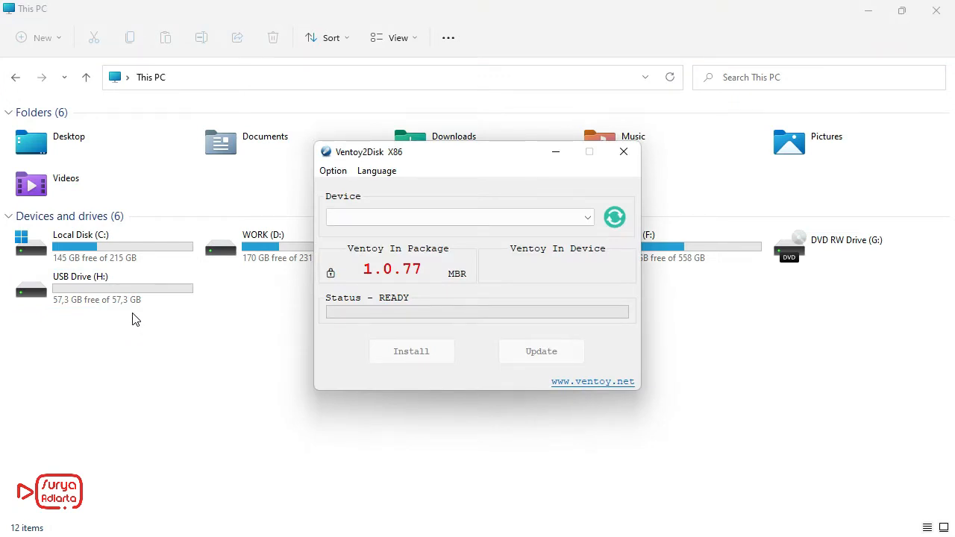
{"action": "left_click", "coordinate": [616, 218]}
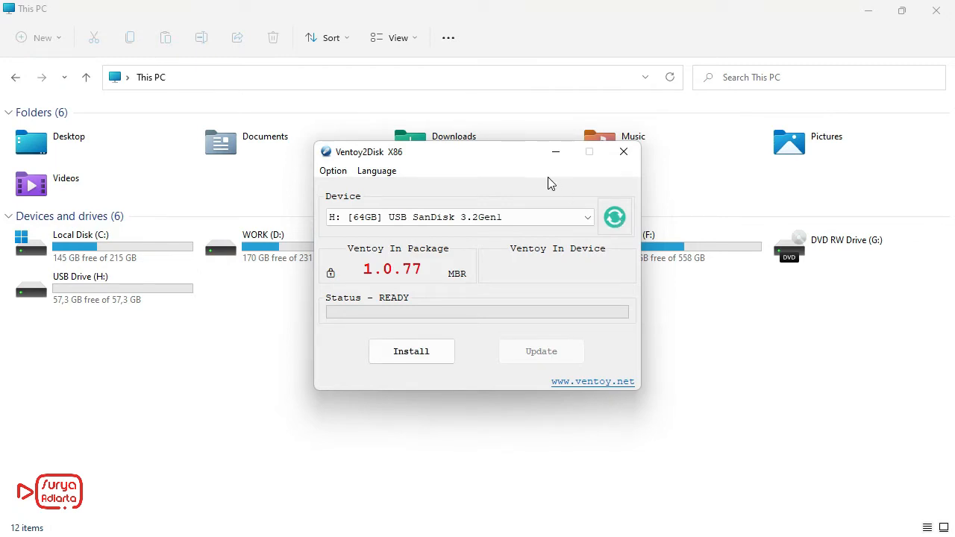
{"action": "left_click", "coordinate": [555, 217]}
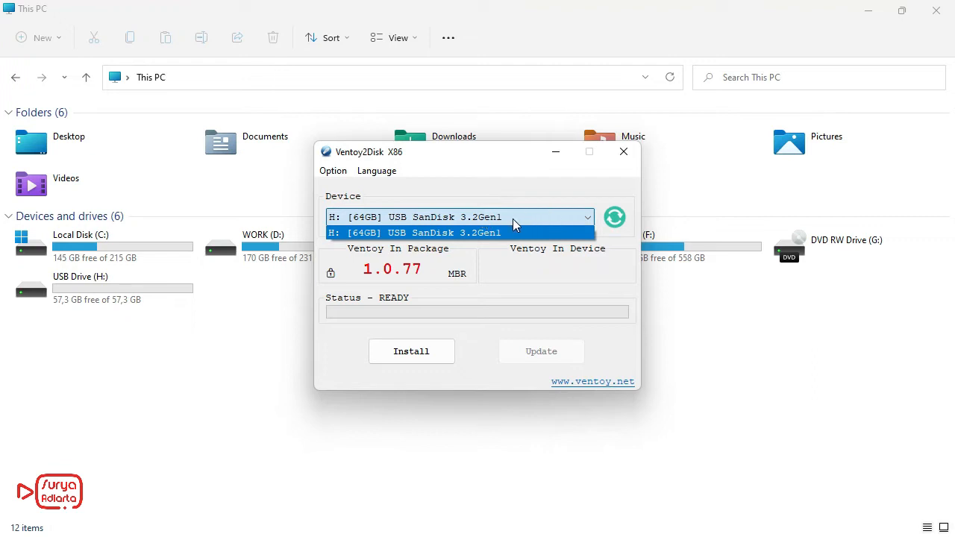
{"action": "left_click", "coordinate": [495, 233]}
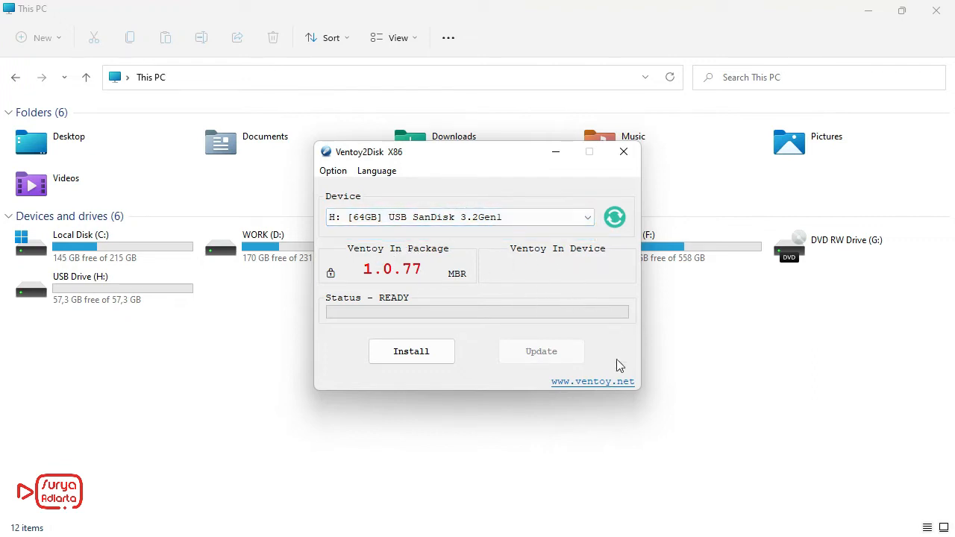
Step: Install Ventoy on the selected USB drive, accepting both format warnings, and close Ventoy2Disk when done
{"action": "left_click", "coordinate": [427, 357]}
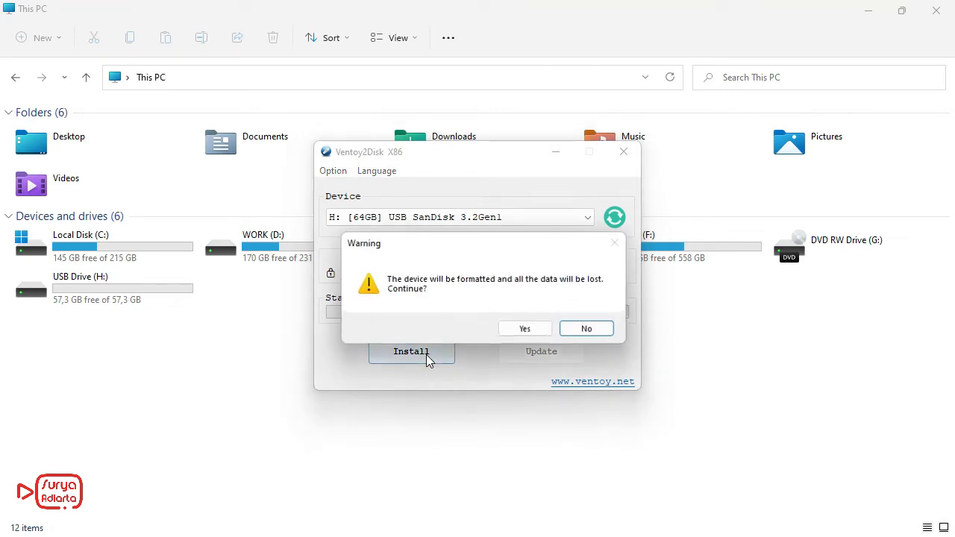
{"action": "left_click", "coordinate": [527, 330]}
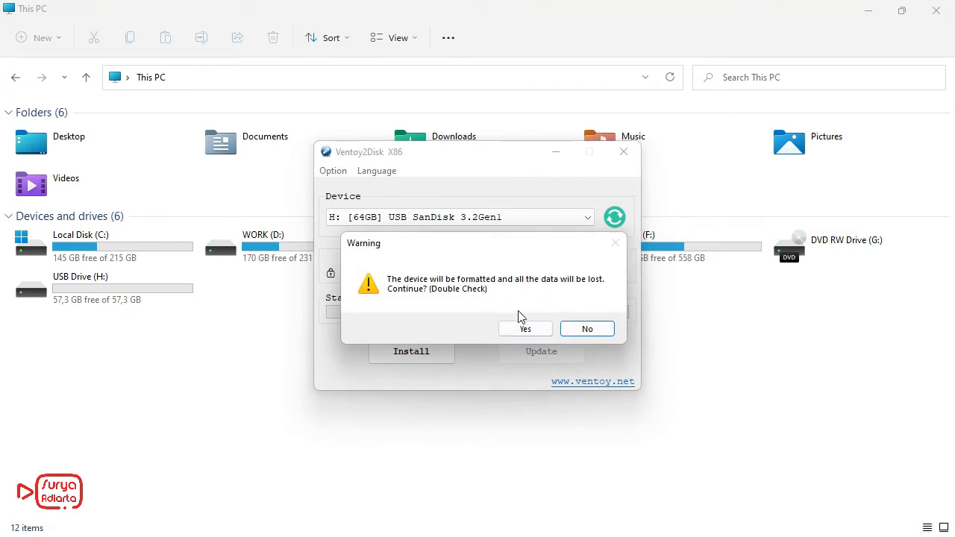
{"action": "left_click", "coordinate": [528, 333]}
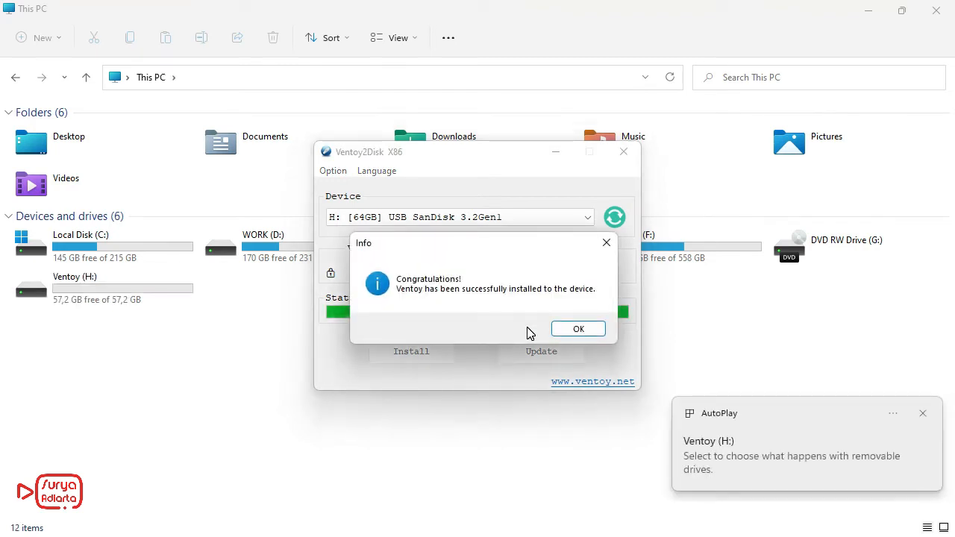
{"action": "left_click", "coordinate": [572, 331]}
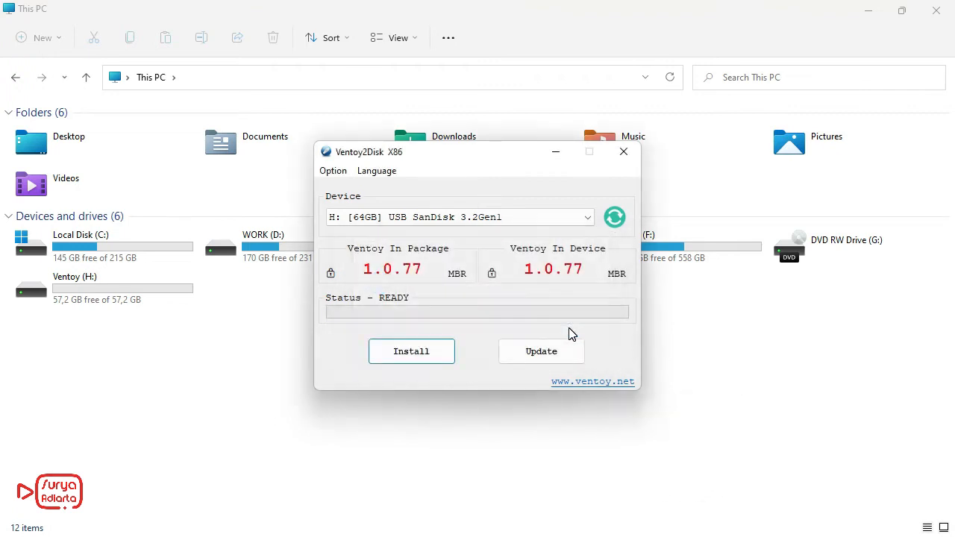
{"action": "left_click_drag", "start_coordinate": [480, 159], "coordinate": [493, 234]}
{"action": "left_click", "coordinate": [638, 225]}
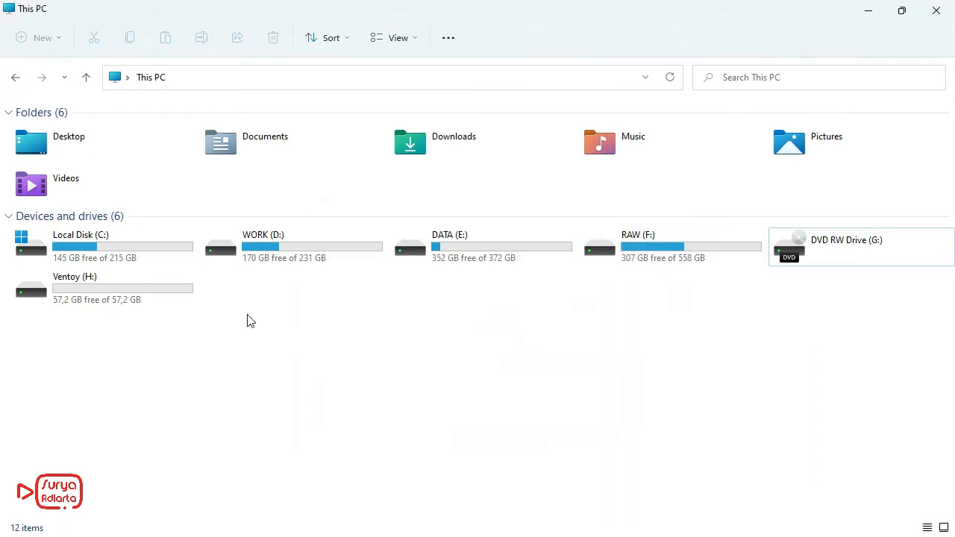
Step: Check the contents of the Ventoy (H:) drive and return to This PC
{"action": "double_click", "coordinate": [84, 296]}
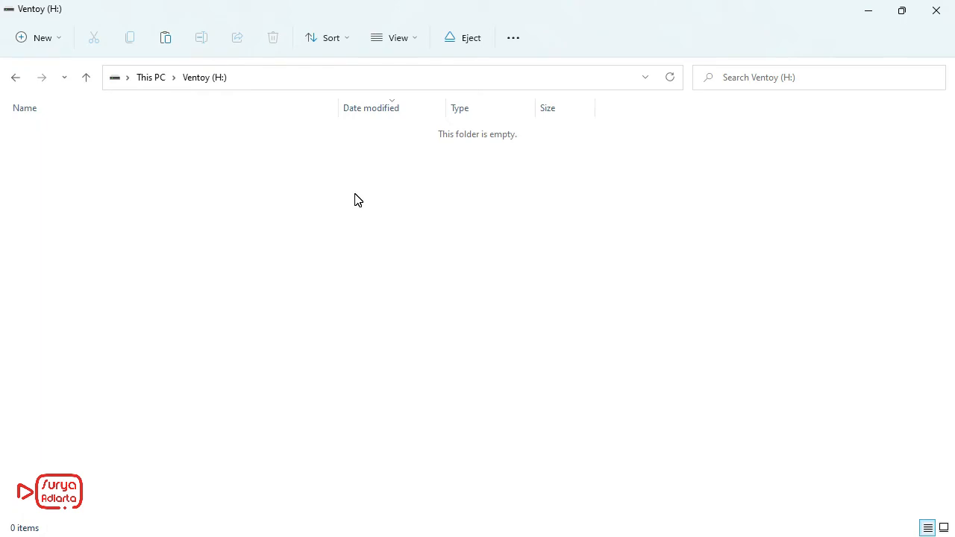
{"action": "left_click", "coordinate": [16, 77]}
{"action": "left_click", "coordinate": [274, 337]}
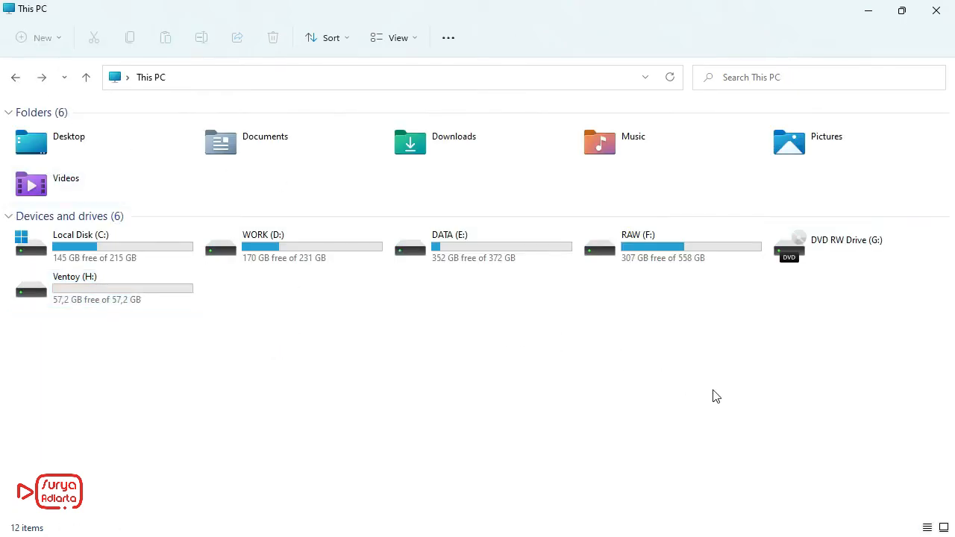
Step: Safely eject the SanDisk 3.2Gen1 USB drive from the system and return to This PC
{"action": "key", "text": "super"}
{"action": "left_click", "coordinate": [802, 521]}
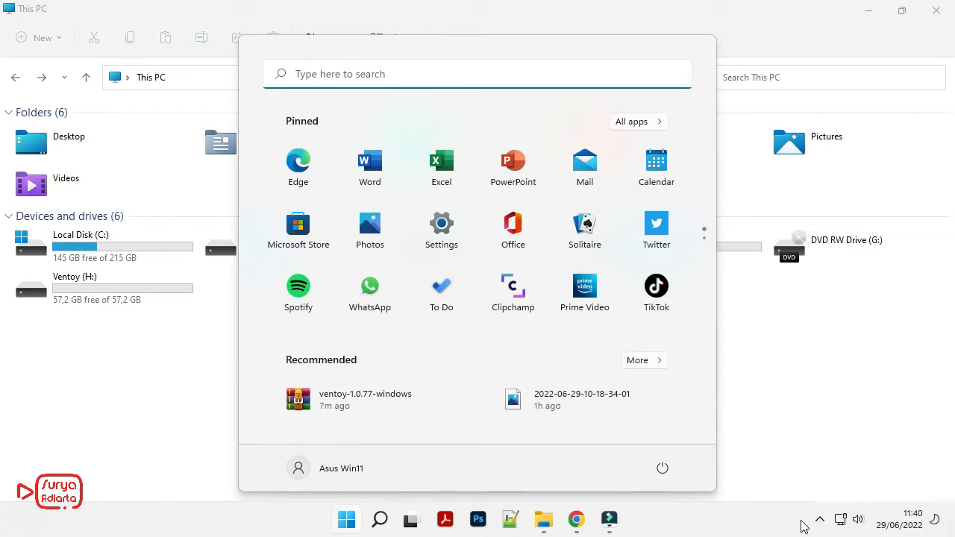
{"action": "left_click", "coordinate": [791, 418]}
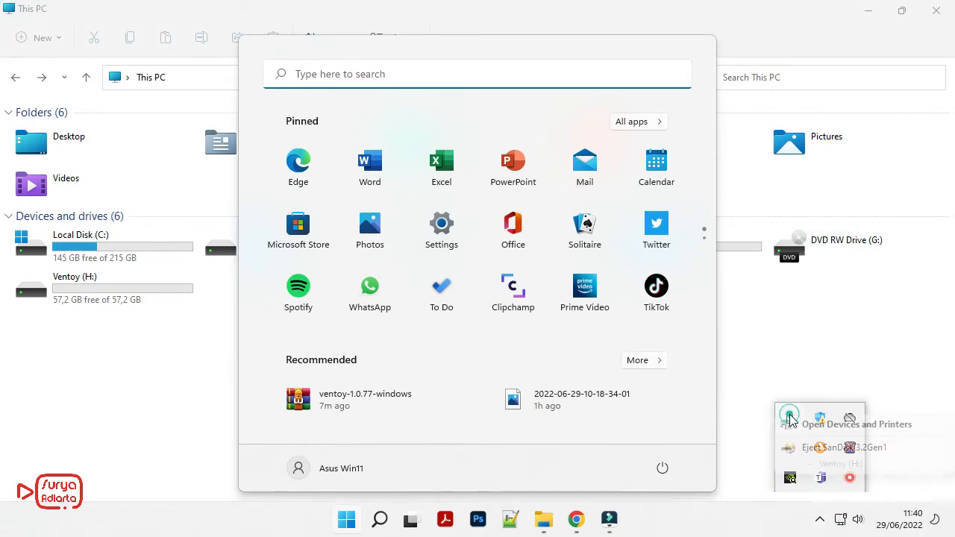
{"action": "left_click", "coordinate": [821, 448]}
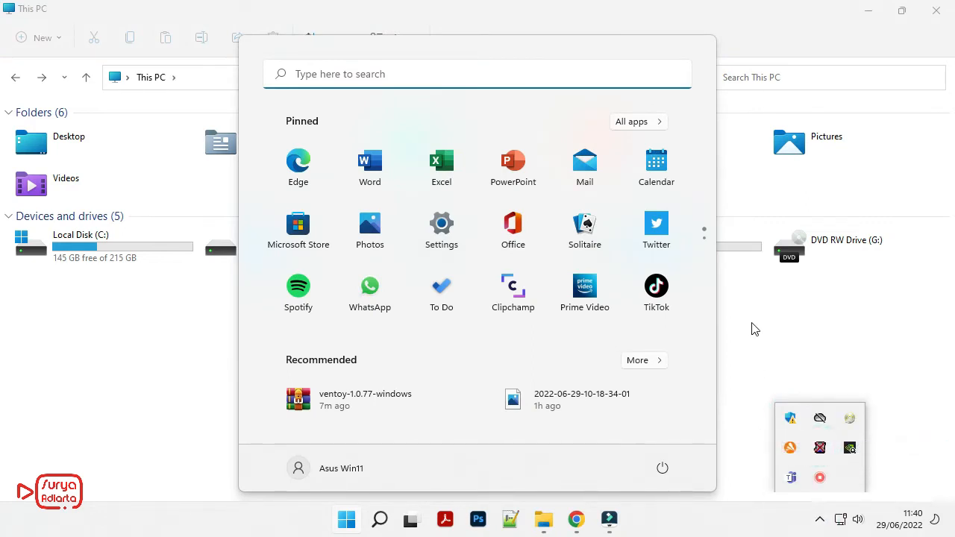
{"action": "left_click", "coordinate": [752, 326]}
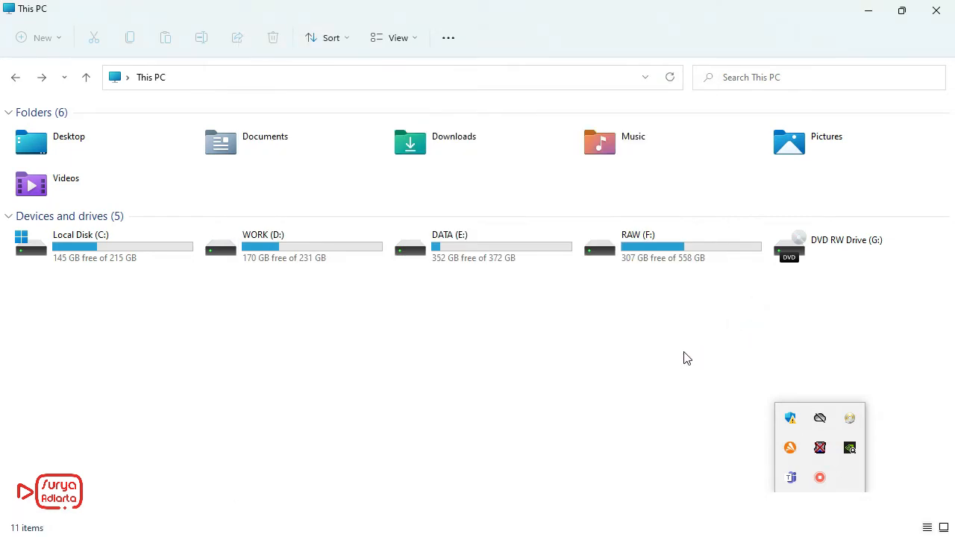
{"action": "left_click", "coordinate": [686, 358]}
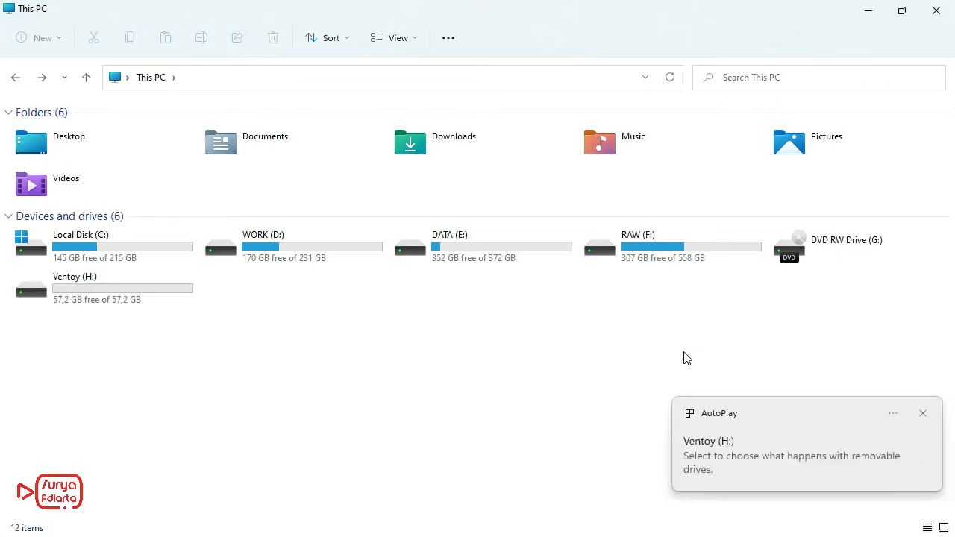
Step: Open the properties of the reconnected Ventoy (H:) drive and examine its general information, including the file system
{"action": "left_click", "coordinate": [386, 346]}
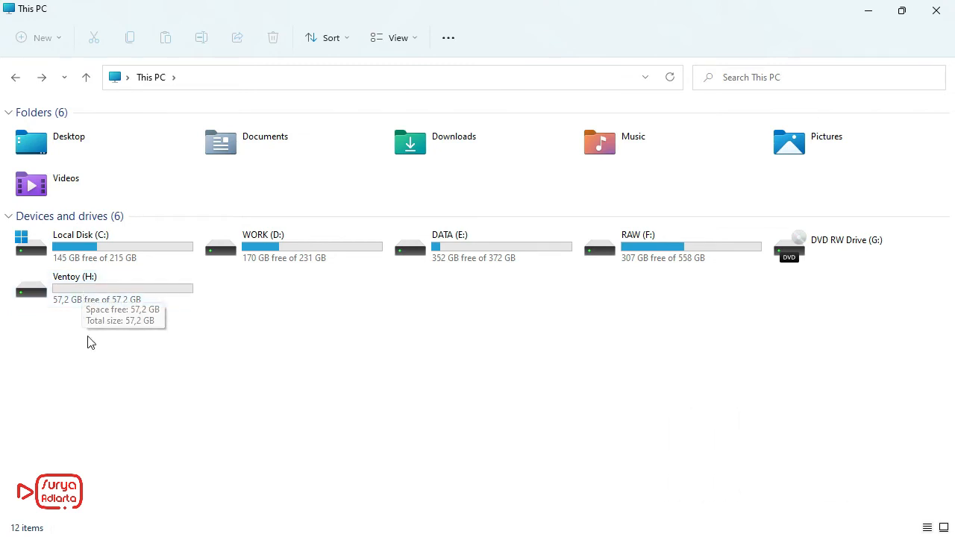
{"action": "left_click", "coordinate": [81, 295]}
{"action": "right_click", "coordinate": [80, 295]}
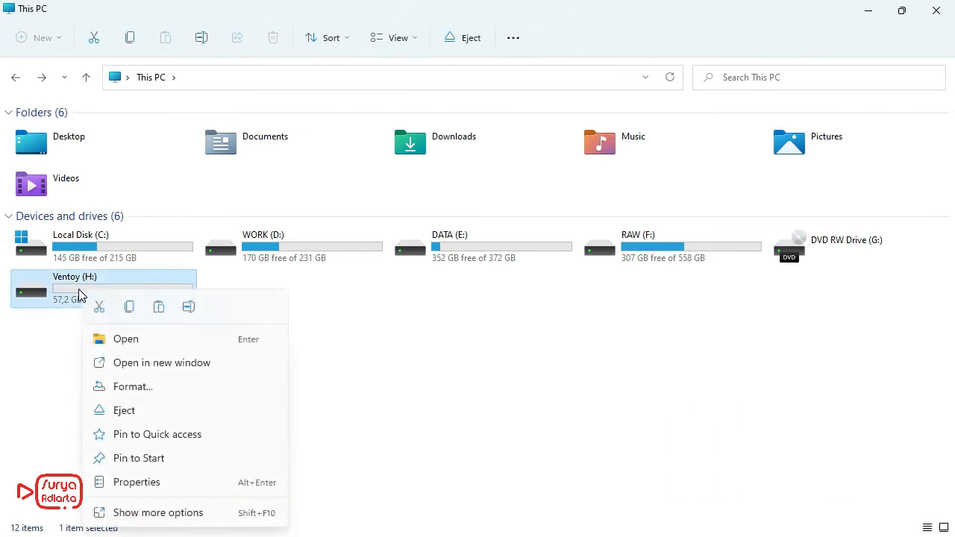
{"action": "left_click", "coordinate": [153, 482]}
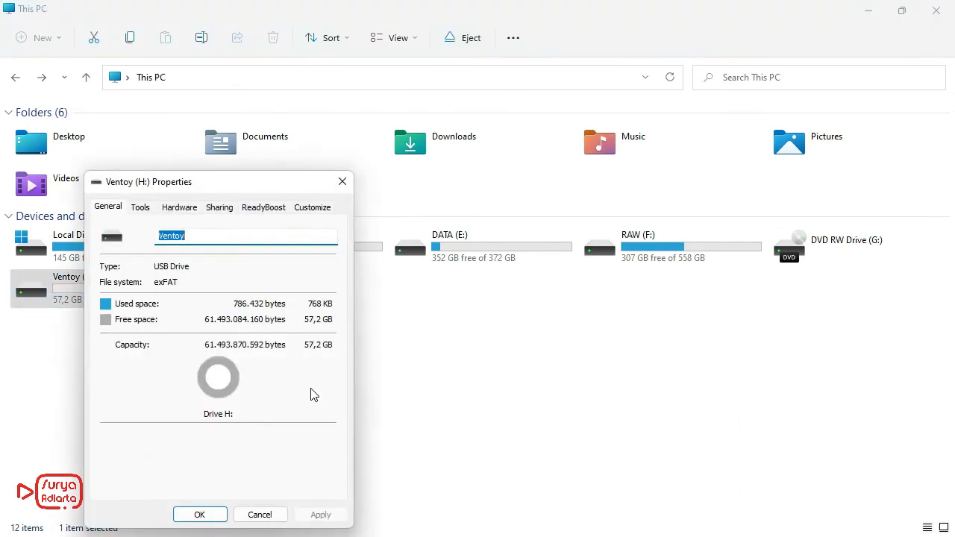
{"action": "left_click_drag", "start_coordinate": [216, 186], "coordinate": [478, 151]}
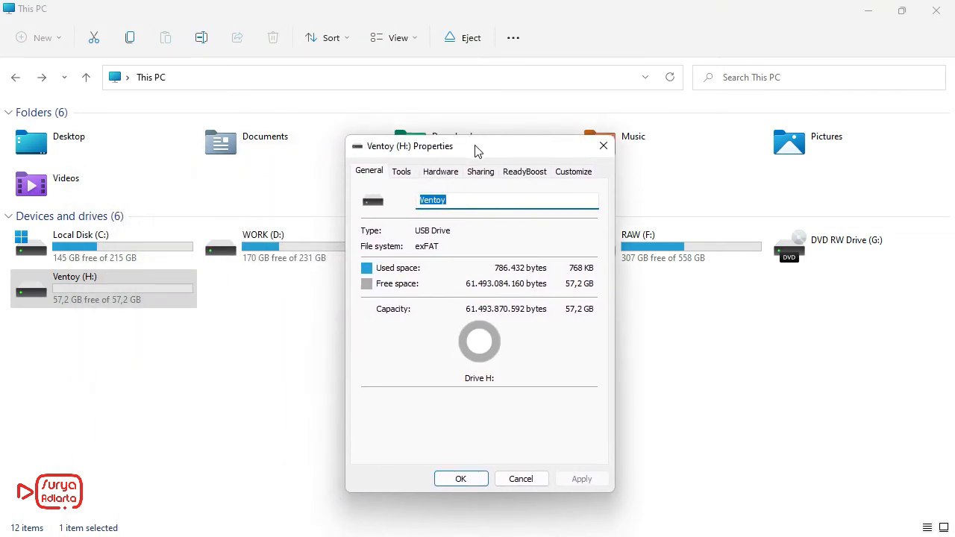
Step: Examine the Ventoy (H:) drive's remaining properties: Tools, Hardware, Sharing, ReadyBoost and Customize
{"action": "left_click", "coordinate": [375, 173]}
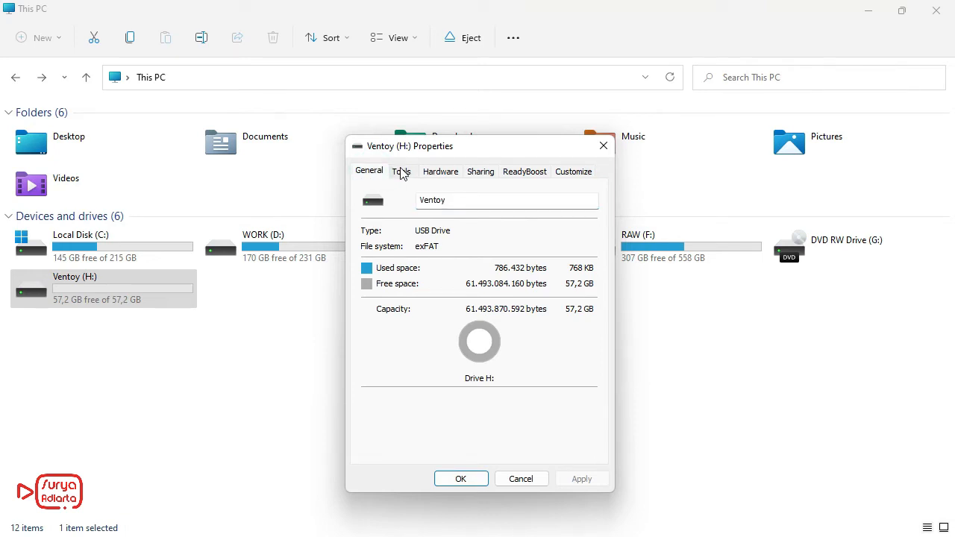
{"action": "left_click", "coordinate": [401, 173]}
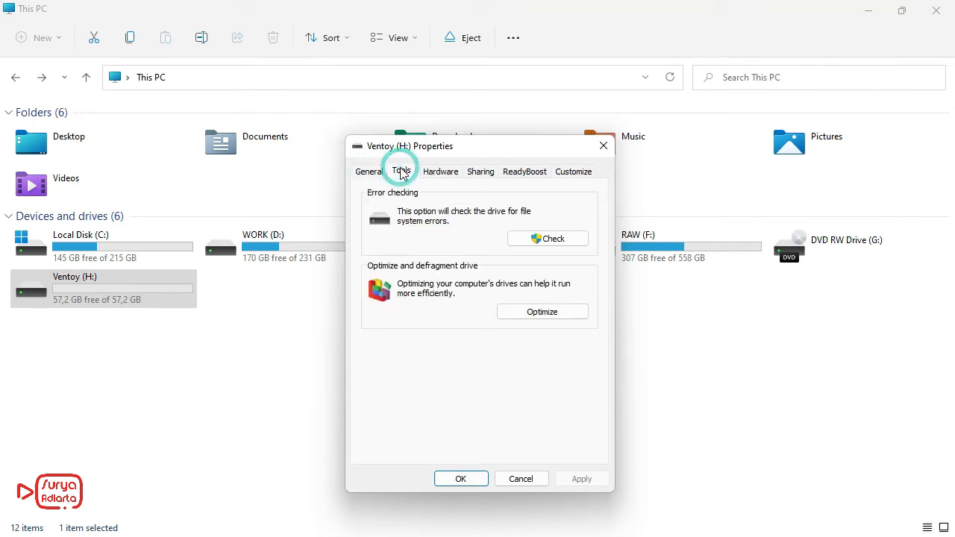
{"action": "left_click", "coordinate": [440, 171]}
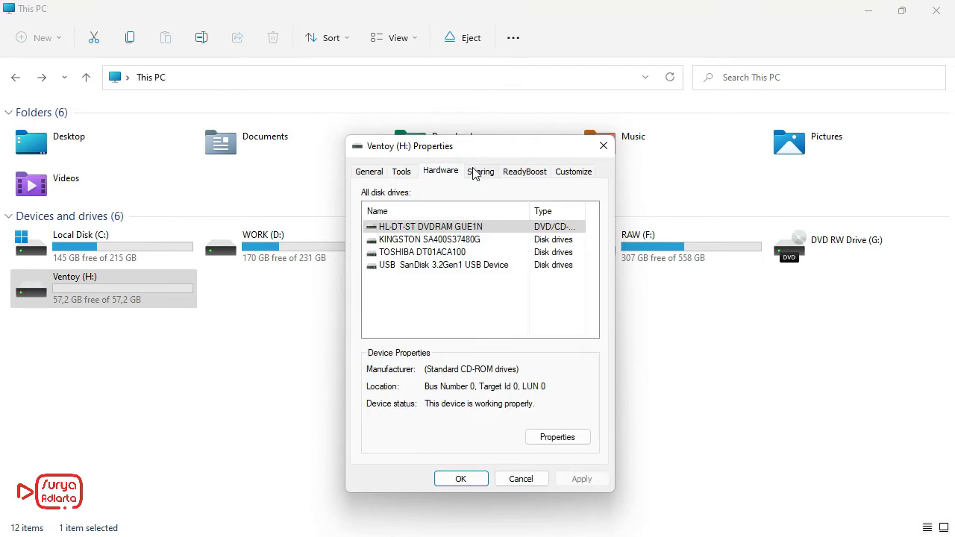
{"action": "left_click", "coordinate": [475, 172]}
{"action": "left_click", "coordinate": [525, 171]}
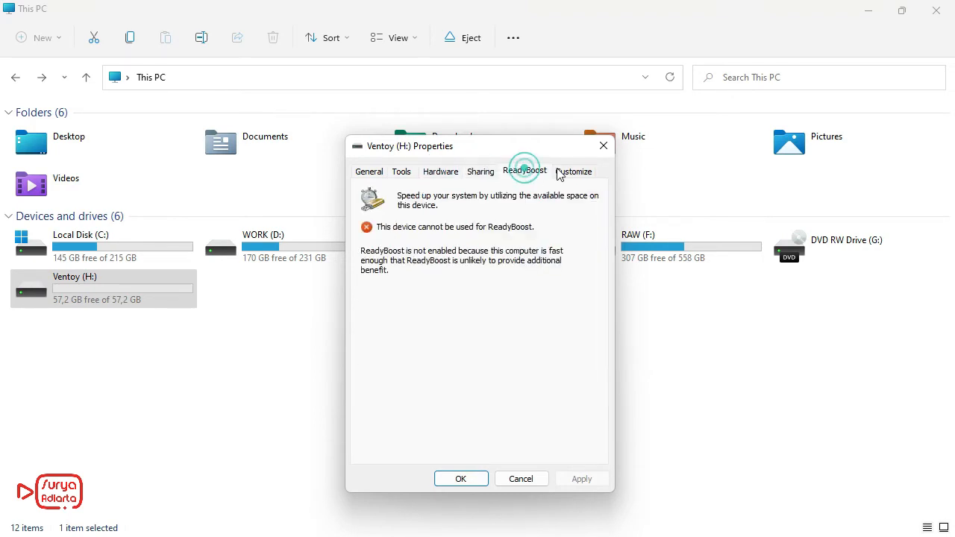
{"action": "left_click", "coordinate": [575, 172]}
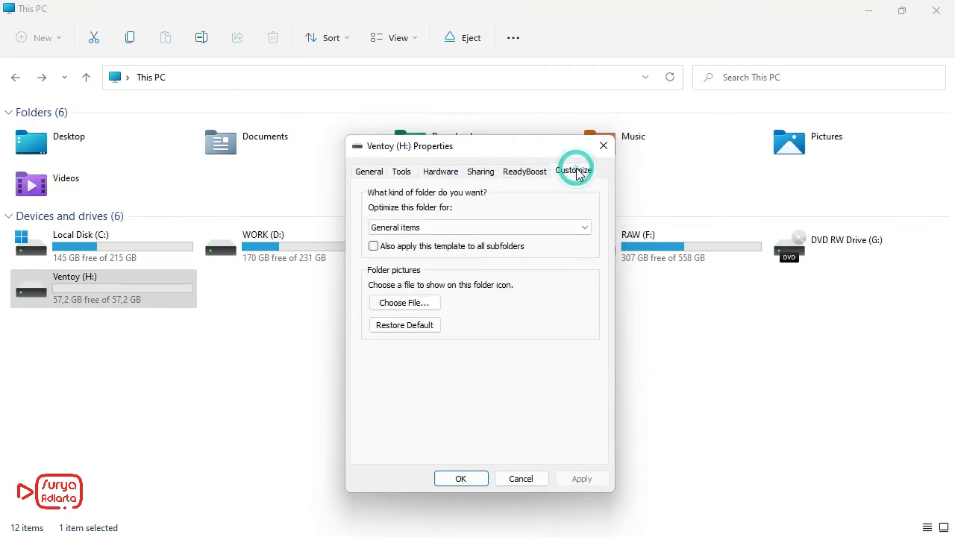
{"action": "left_click", "coordinate": [364, 176]}
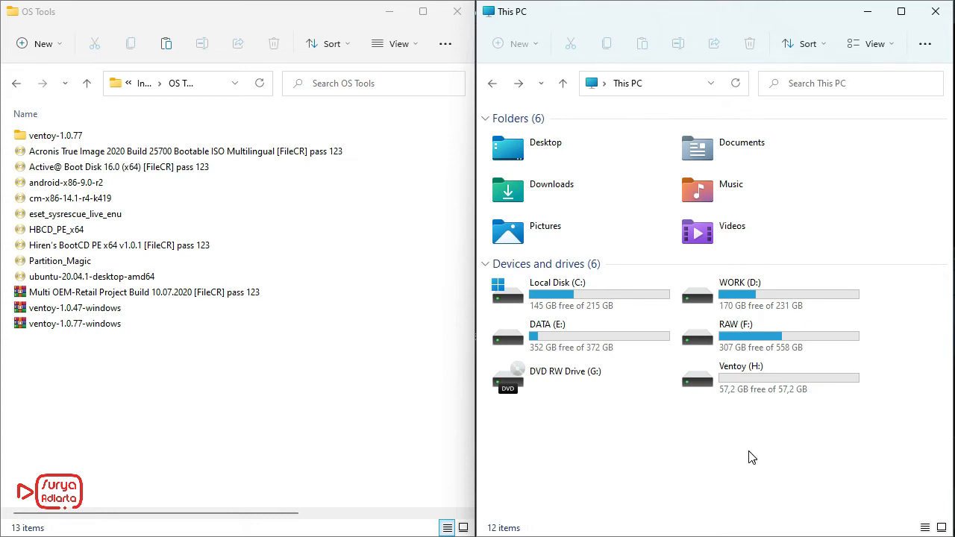
Step: Copy the WIN11.PRO.21H2.SUPERLITE+COMPACT.U5.X64.(NORMAL) ISO from the Windows 11 Pro Lite 21H2 folder in Installer Software's Windows folder to the root of Ventoy (H:)
{"action": "double_click", "coordinate": [747, 373]}
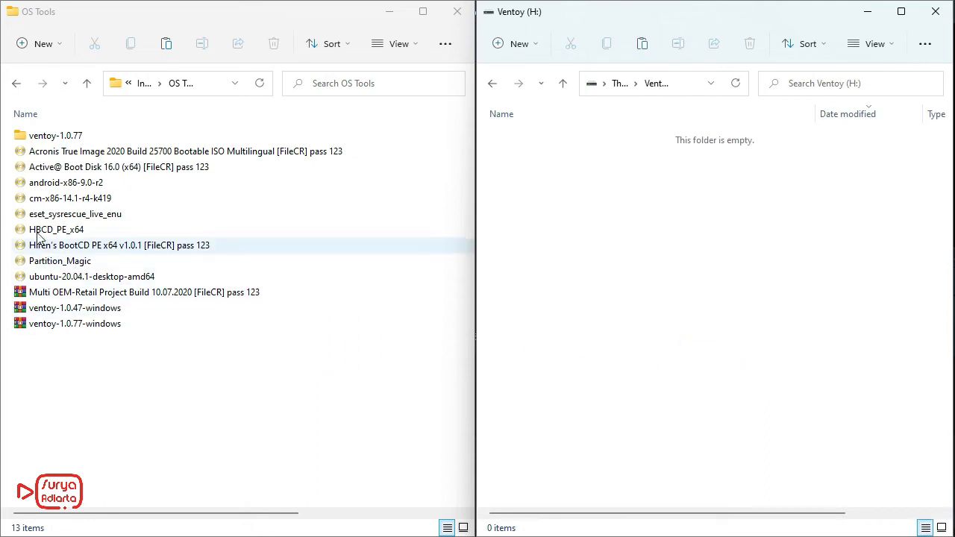
{"action": "left_click", "coordinate": [86, 84]}
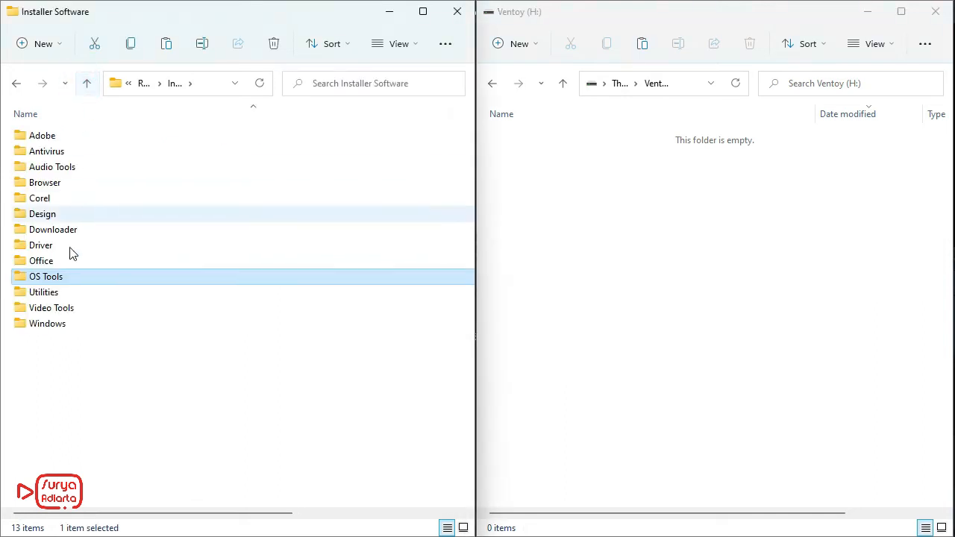
{"action": "double_click", "coordinate": [48, 324]}
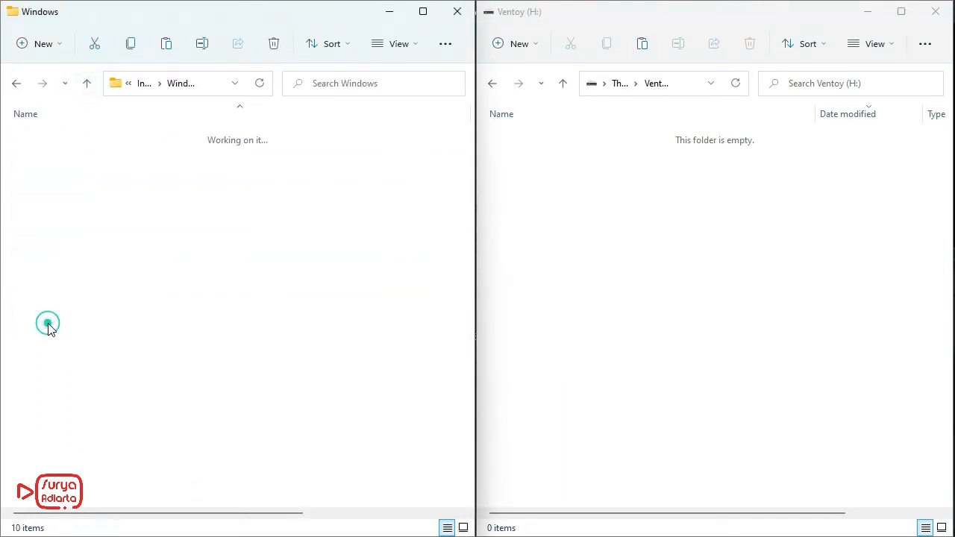
{"action": "left_click", "coordinate": [159, 375]}
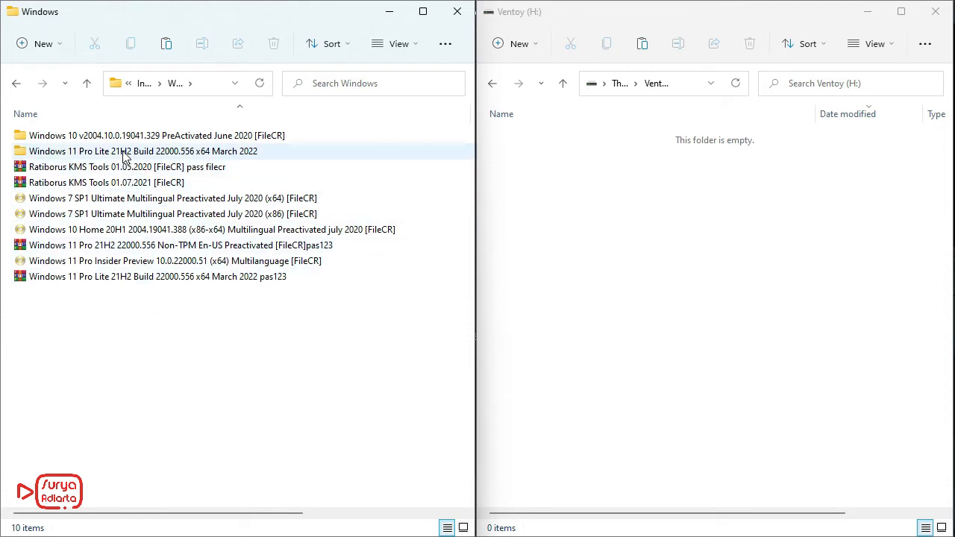
{"action": "double_click", "coordinate": [123, 153]}
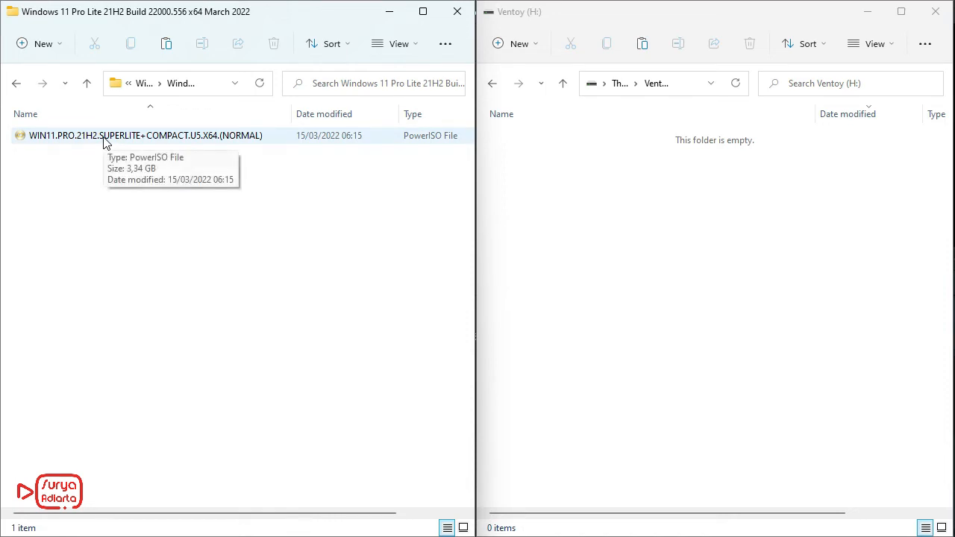
{"action": "left_click_drag", "start_coordinate": [103, 143], "coordinate": [563, 206]}
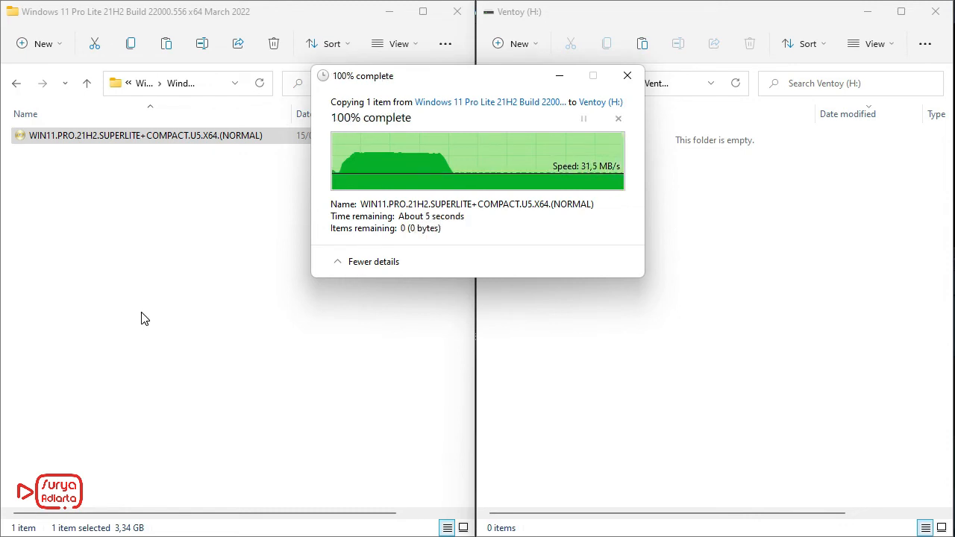
Step: Copy the Windows 7 SP1 Ultimate Multilingual Preactivated July 2020 (x86) ISO from the Windows folder to the Ventoy (H:) drive
{"action": "left_click", "coordinate": [86, 88]}
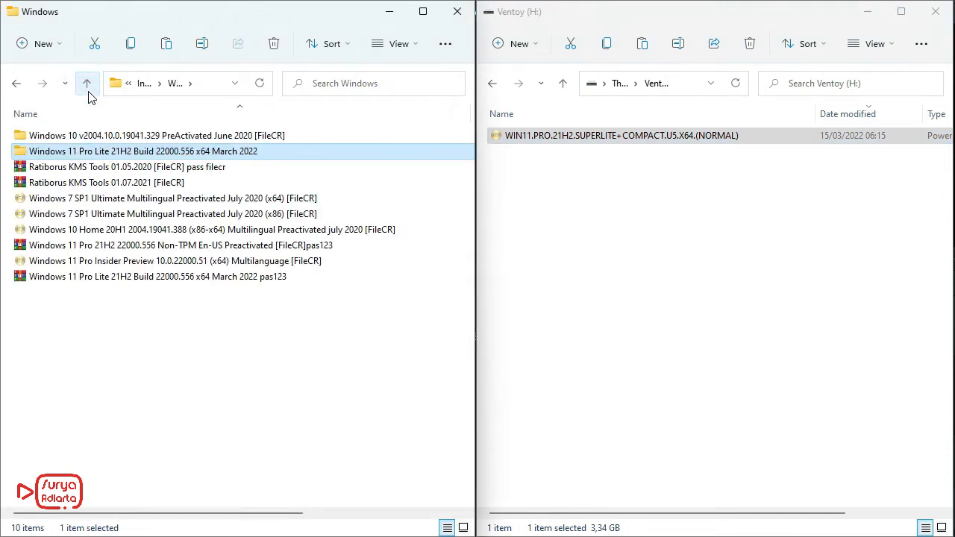
{"action": "left_click", "coordinate": [104, 217]}
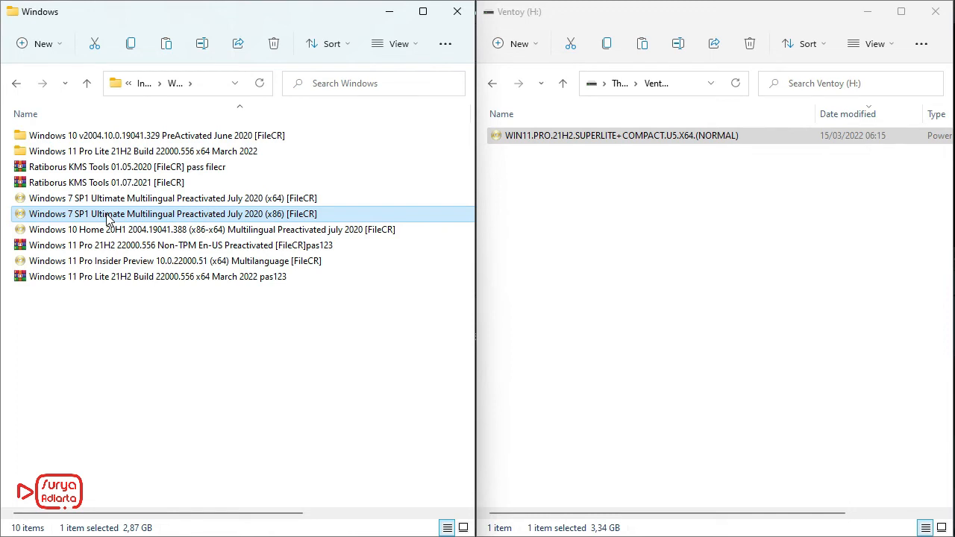
{"action": "left_click_drag", "start_coordinate": [107, 216], "coordinate": [512, 214]}
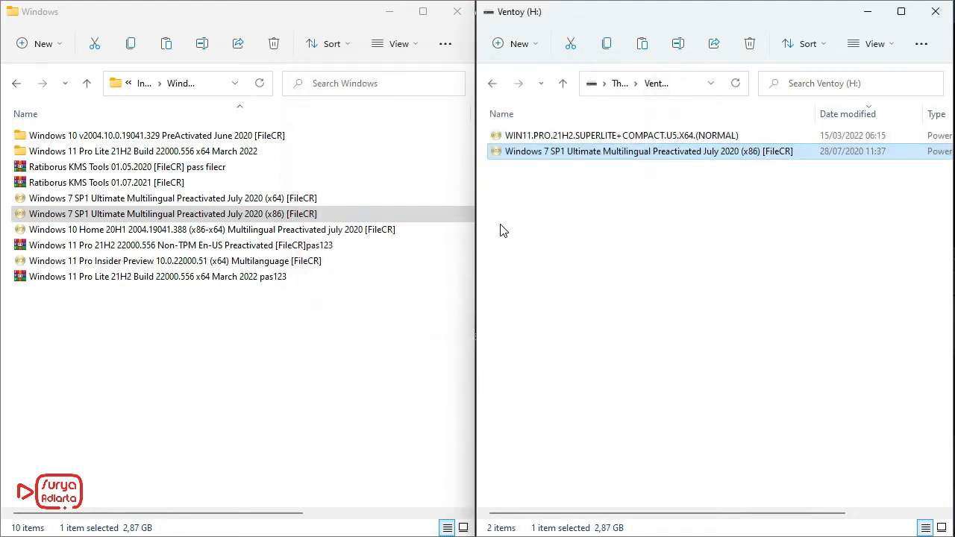
Step: Copy the Hiren's BootCD PE x64 v1.0.1, ubuntu-20.04.1-desktop-amd64 and android-x86-9.0-r2 ISOs from the OS Tools folder to Ventoy (H:)
{"action": "left_click", "coordinate": [86, 84]}
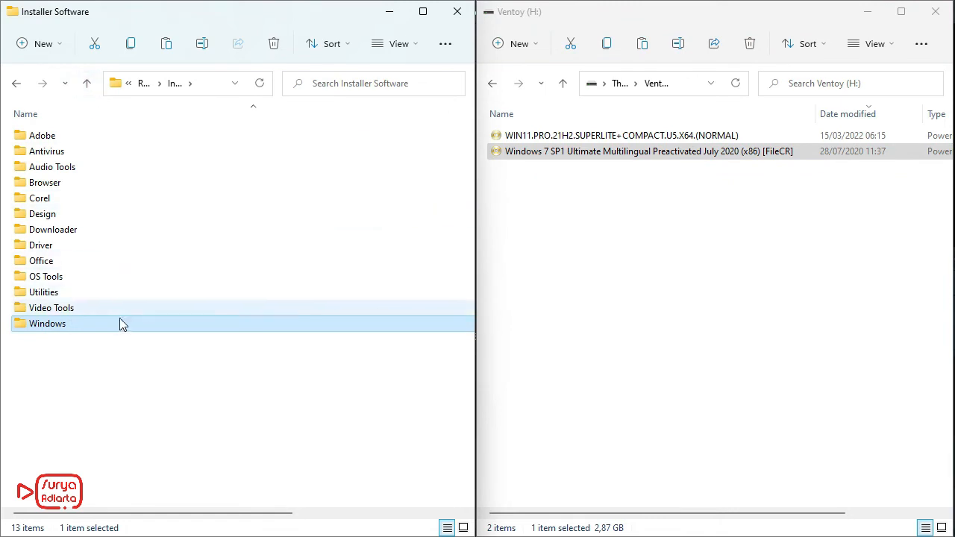
{"action": "double_click", "coordinate": [55, 277]}
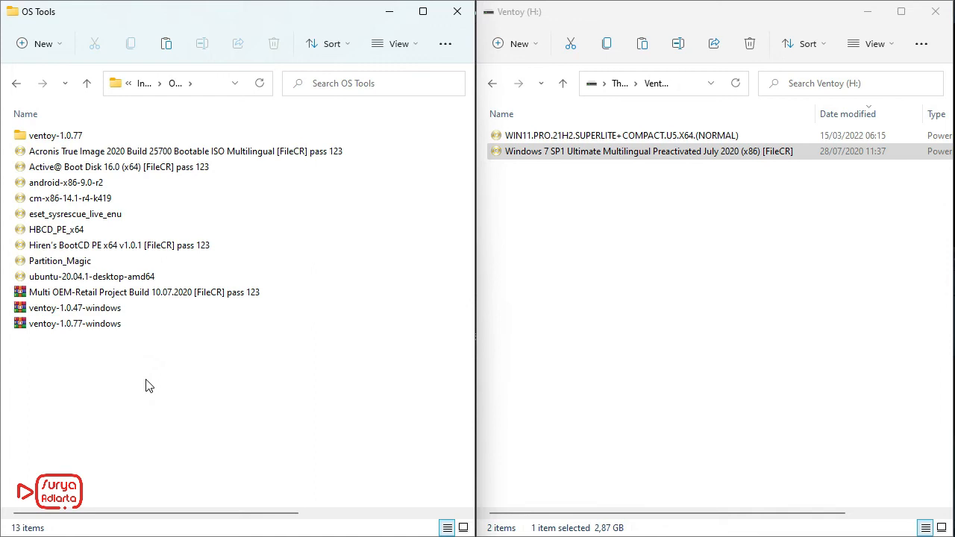
{"action": "left_click_drag", "start_coordinate": [127, 245], "coordinate": [525, 222]}
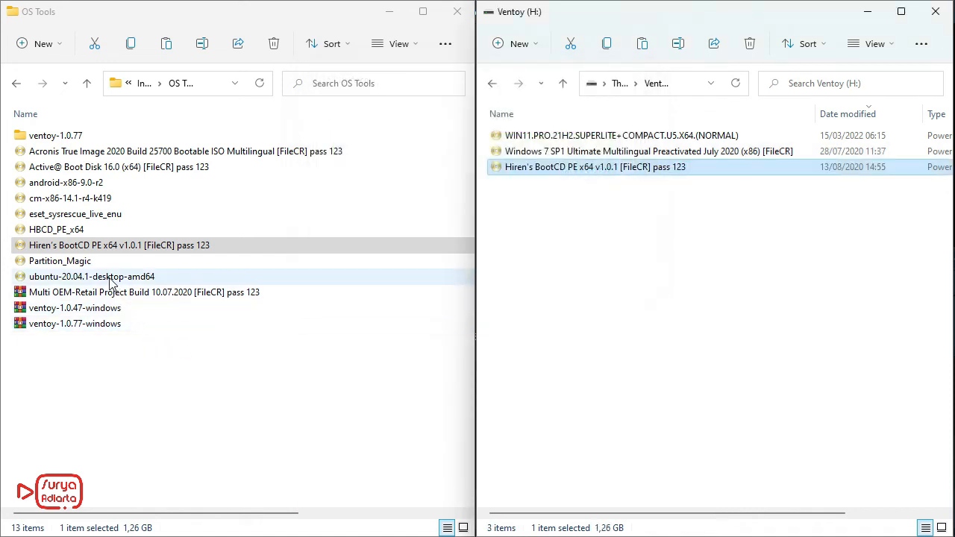
{"action": "left_click_drag", "start_coordinate": [111, 280], "coordinate": [533, 295]}
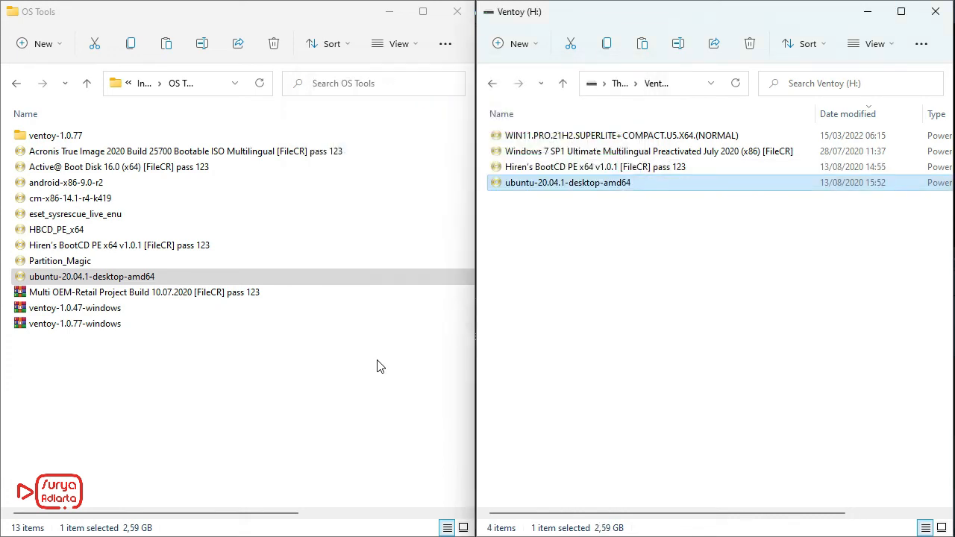
{"action": "left_click_drag", "start_coordinate": [74, 183], "coordinate": [552, 244]}
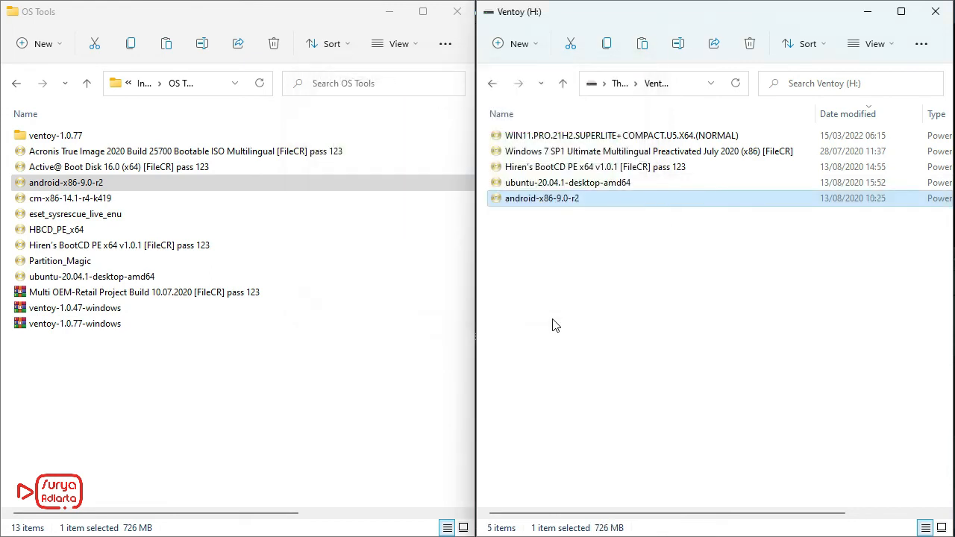
{"action": "left_click", "coordinate": [553, 325]}
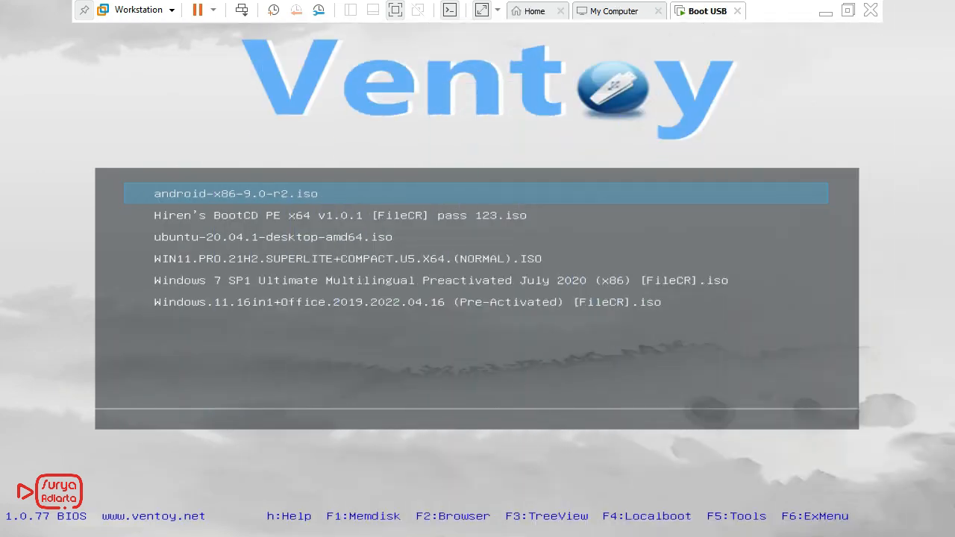
Step: Look through the ISO entries in the Ventoy boot menu of the Boot USB virtual machine
{"action": "key", "text": "Down"}
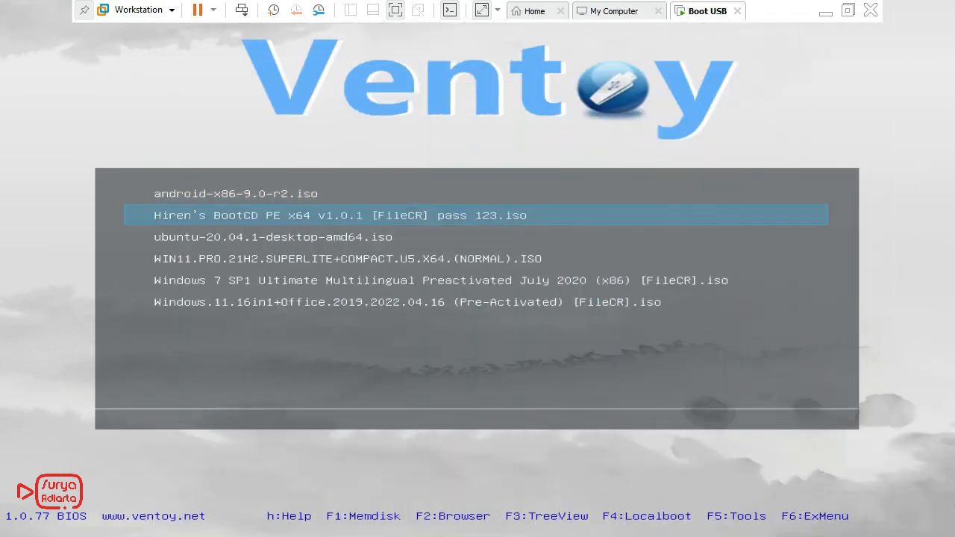
{"action": "key", "text": "Down"}
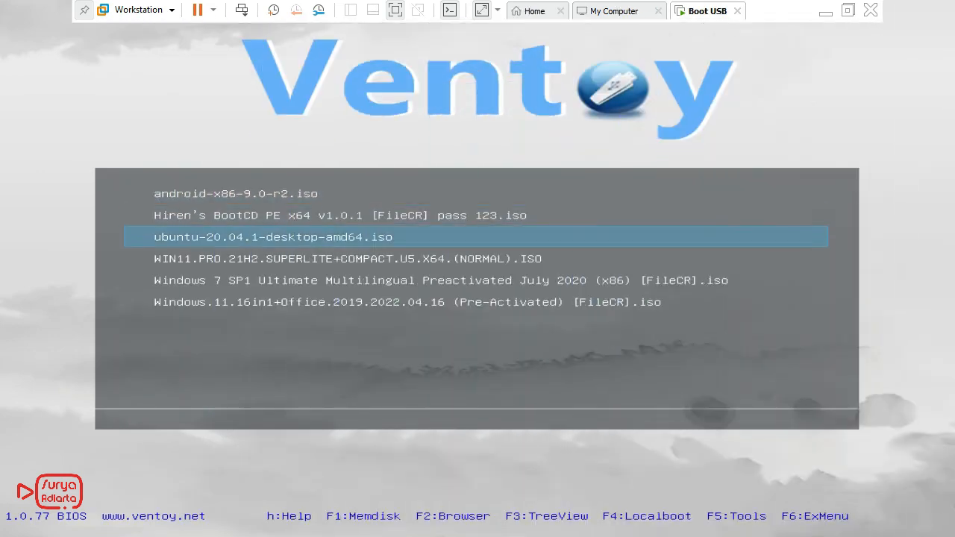
{"action": "key", "text": "Down"}
{"action": "key", "text": "Down"}
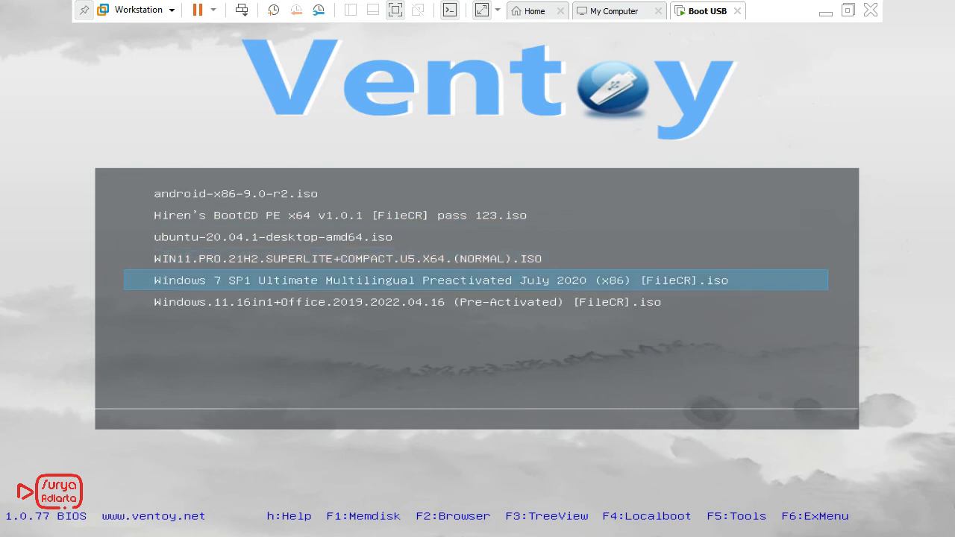
{"action": "key", "text": "Down"}
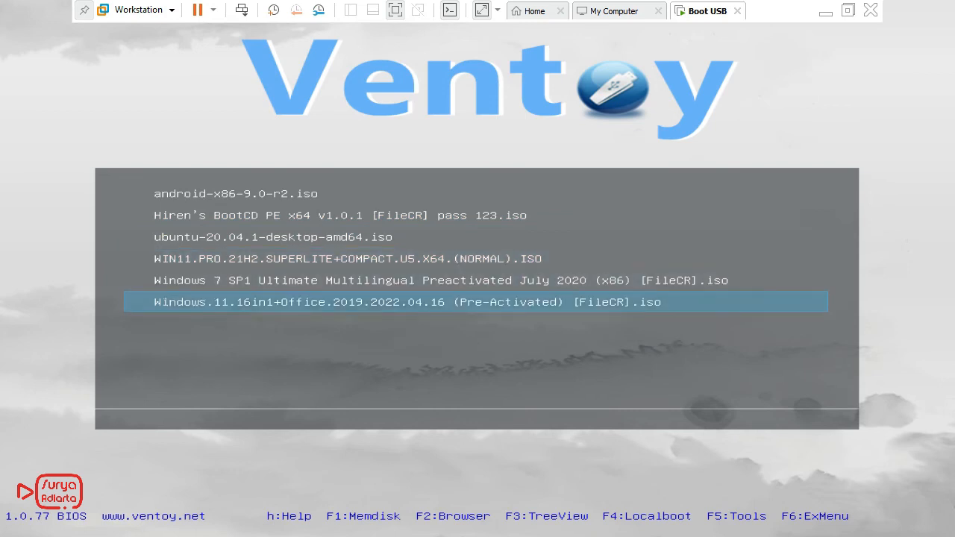
{"action": "key", "text": "Up"}
{"action": "key", "text": "Up"}
{"action": "key", "text": "Up"}
{"action": "key", "text": "Up"}
{"action": "key", "text": "Up"}
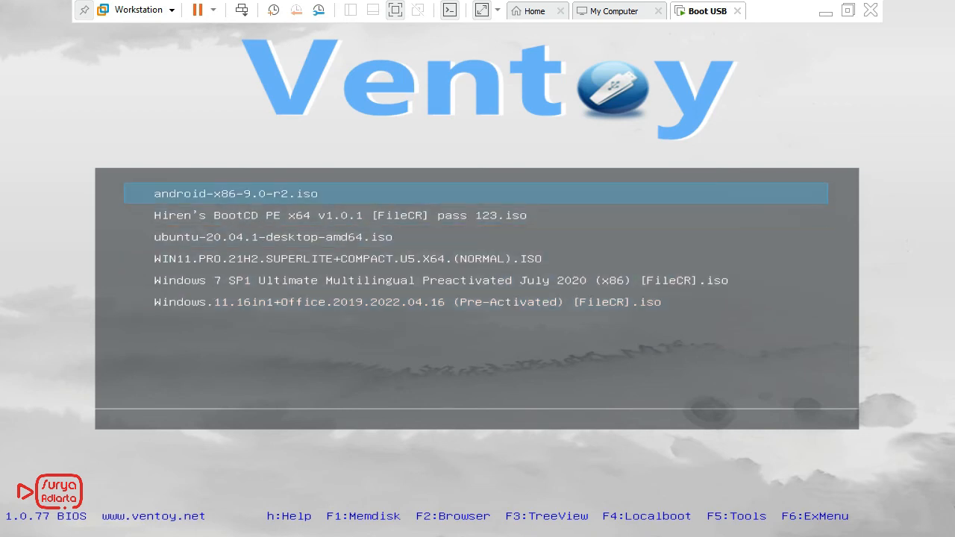
Step: Boot the WIN11.PRO.21H2.SUPERLITE+COMPACT ISO from the Ventoy menu and start Windows 11 (10/8.1/7) Setup (x64 only)
{"action": "key", "text": "Down"}
{"action": "key", "text": "Down"}
{"action": "key", "text": "Down"}
{"action": "key", "text": "Down"}
{"action": "key", "text": "Down"}
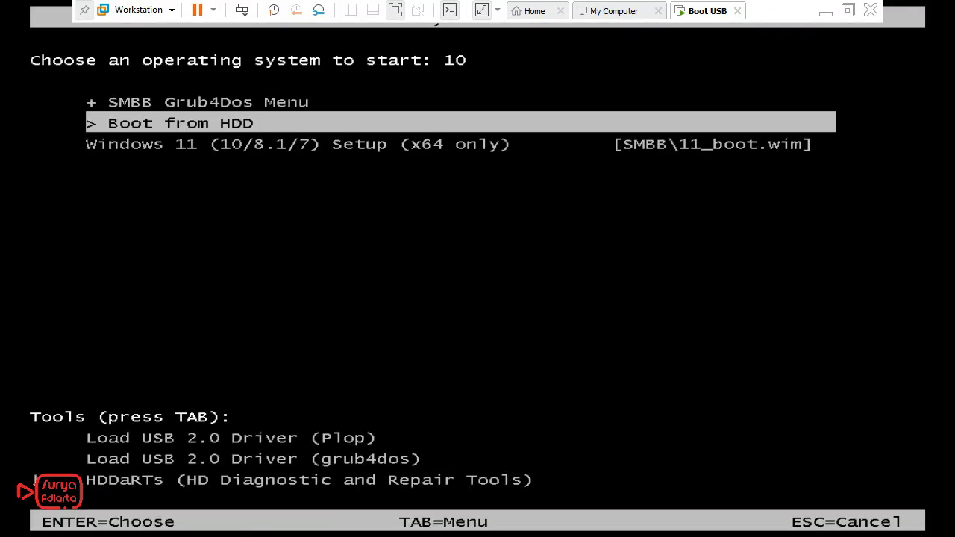
{"action": "key", "text": "Down"}
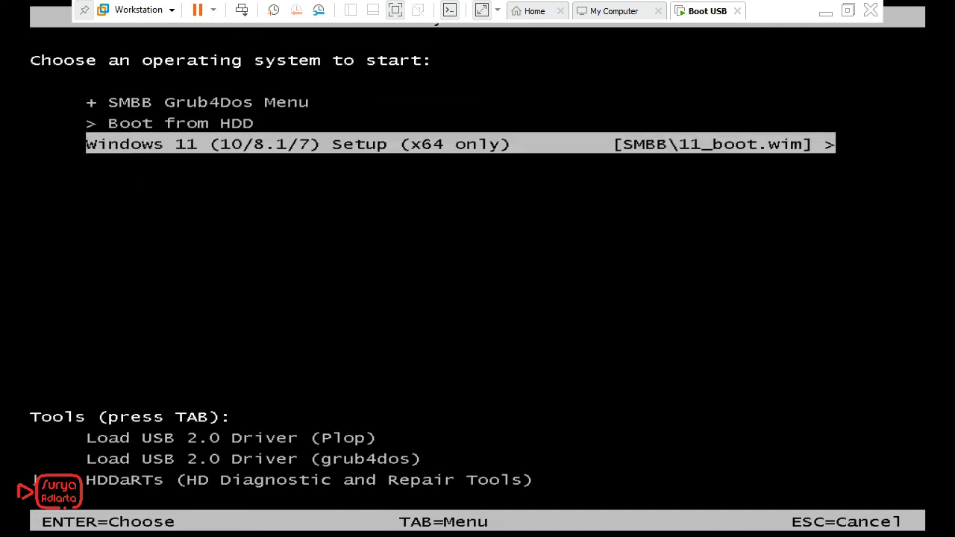
{"action": "key", "text": "Return"}
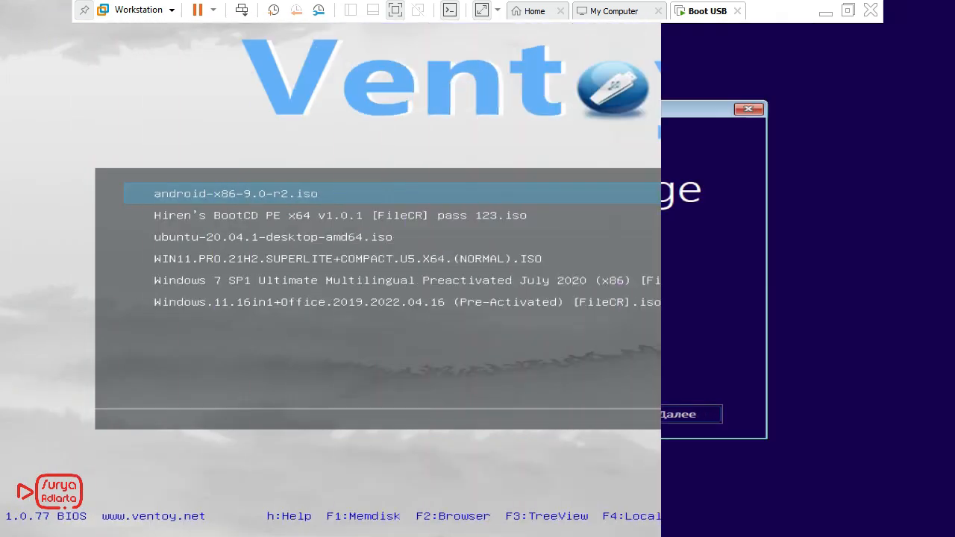
Step: Boot the Hiren's BootCD PE x64 v1.0.1 ISO from the Ventoy menu
{"action": "key", "text": "Down"}
{"action": "key", "text": "Down"}
{"action": "key", "text": "Down"}
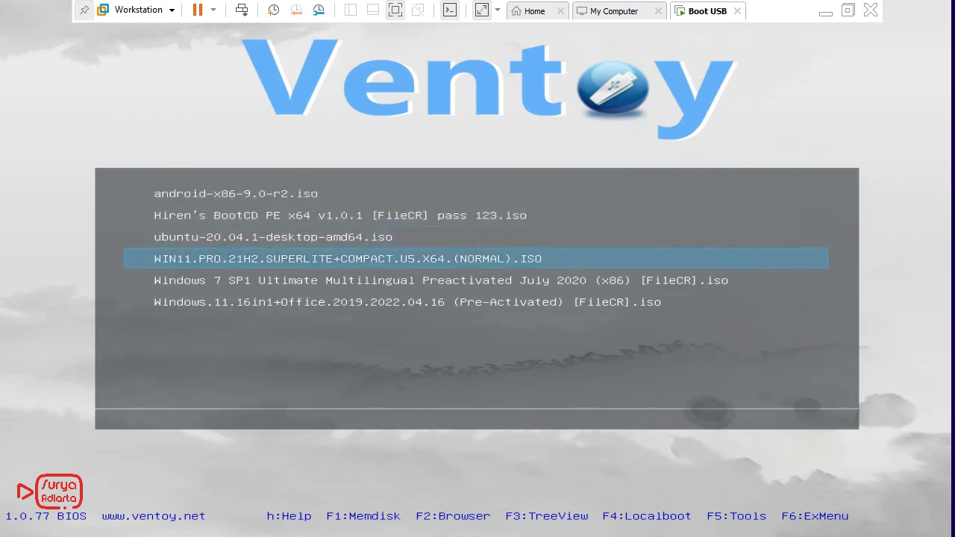
{"action": "key", "text": "Down"}
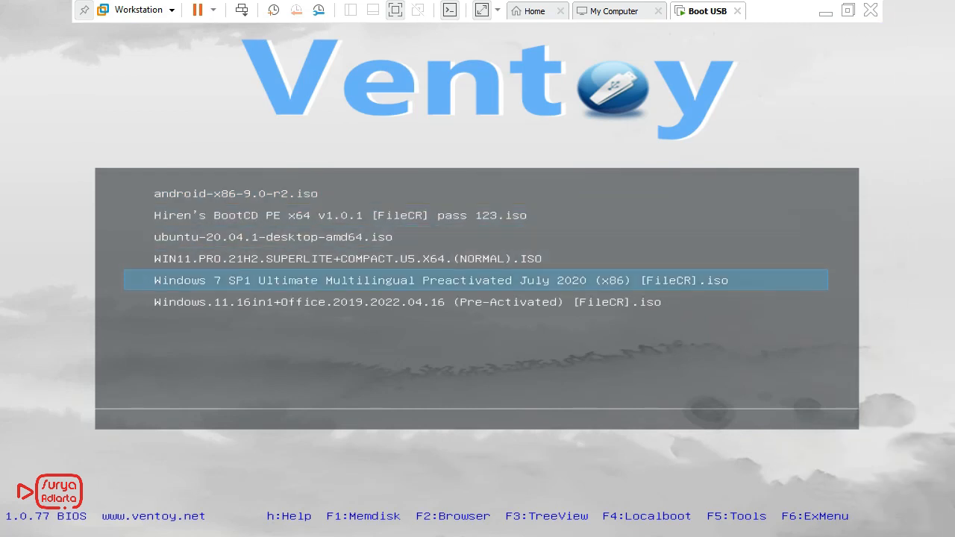
{"action": "key", "text": "Up"}
{"action": "key", "text": "Up"}
{"action": "key", "text": "Up"}
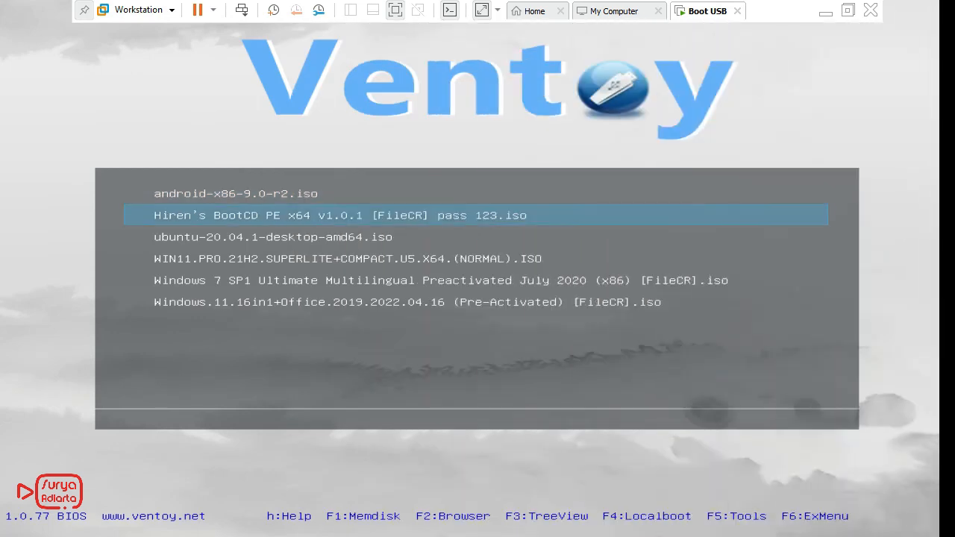
Step: Boot the android-x86-9.0-r2 ISO from the Ventoy menu
{"action": "key", "text": "Down"}
{"action": "key", "text": "Down"}
{"action": "key", "text": "Down"}
{"action": "key", "text": "Down"}
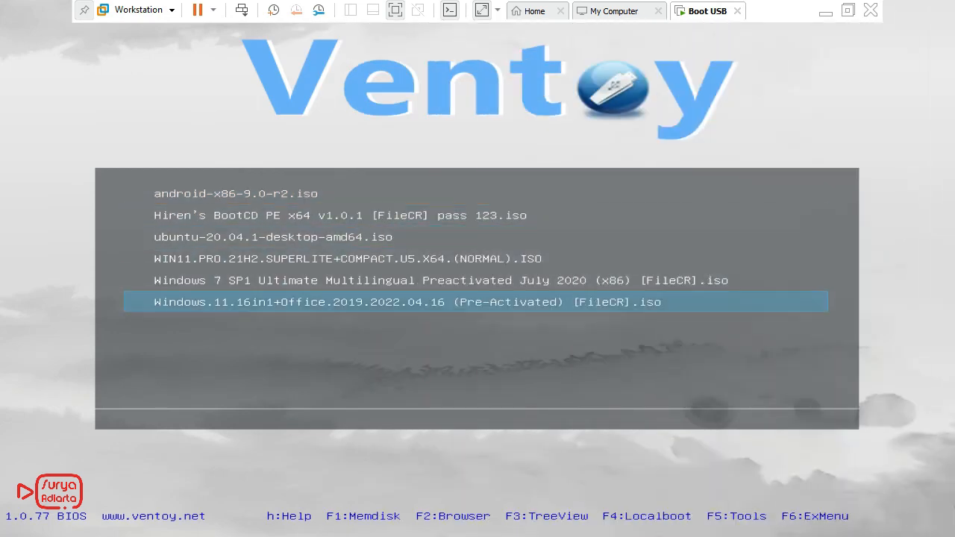
{"action": "key", "text": "Up"}
{"action": "key", "text": "Up"}
{"action": "key", "text": "Up"}
{"action": "key", "text": "Up"}
{"action": "key", "text": "Up"}
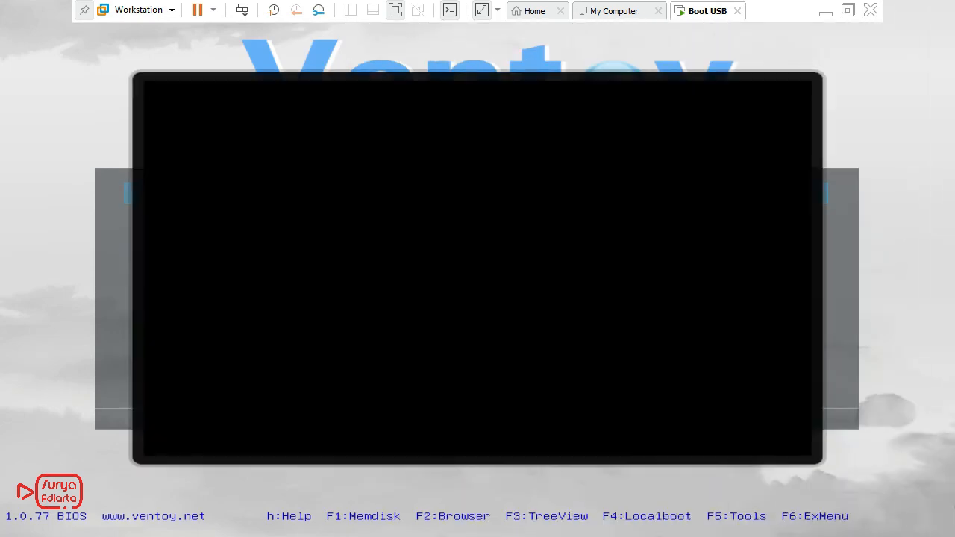
Step: Review the Android-x86 9.0-r2 boot options down to the harddisk installation and return to running the Live CD without installation
{"action": "key", "text": "Down"}
{"action": "key", "text": "Down"}
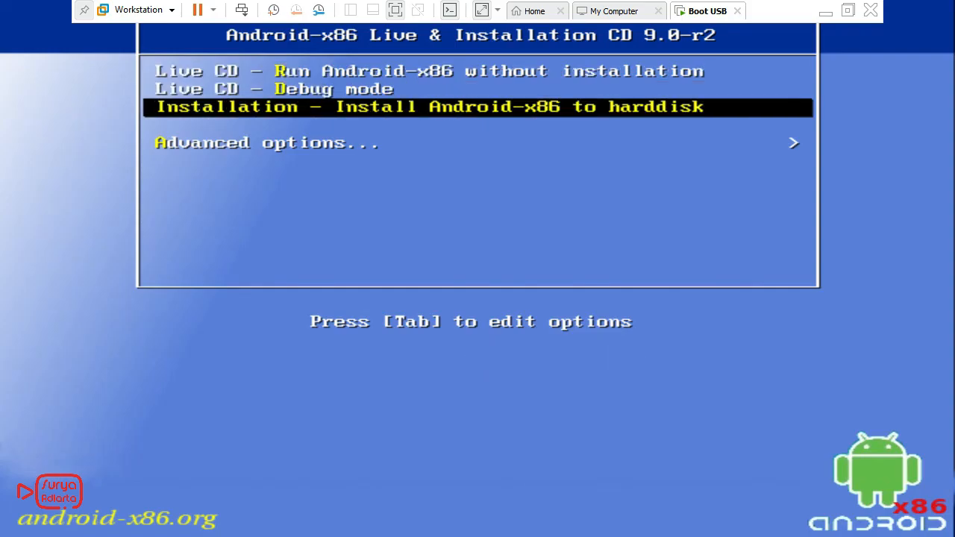
{"action": "key", "text": "Up"}
{"action": "key", "text": "Up"}
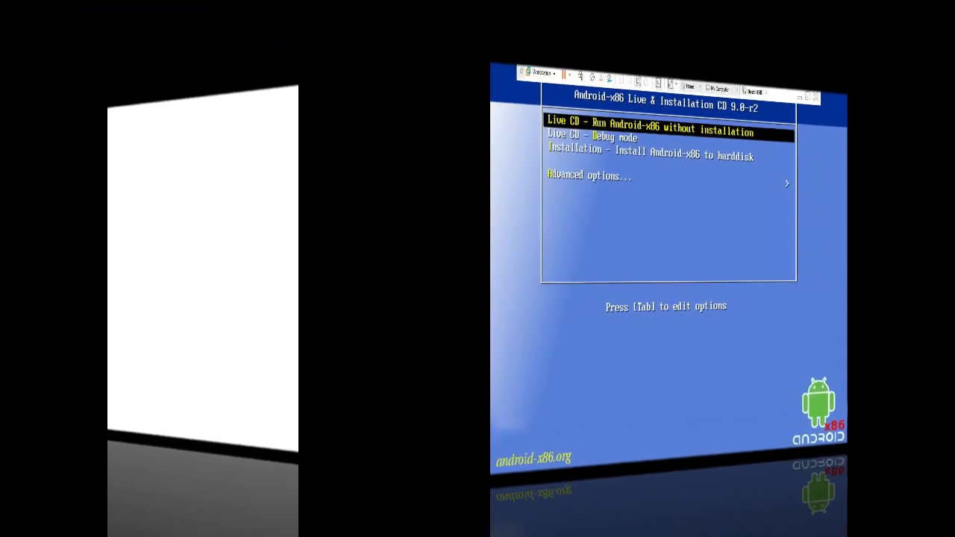